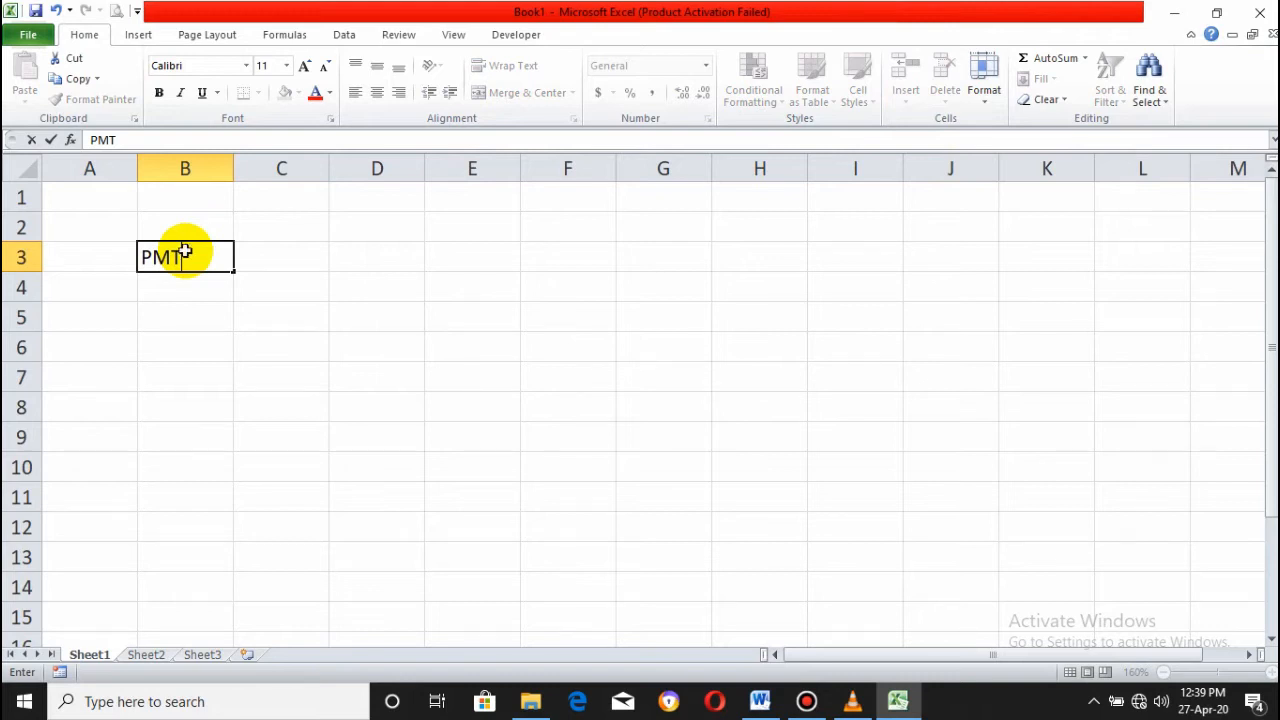
# Complete the PMT heading in B3, and enter the label item in A4 with Car in B4.
pyautogui.press('Return')
pyautogui.press('Down')
pyautogui.press('Up')
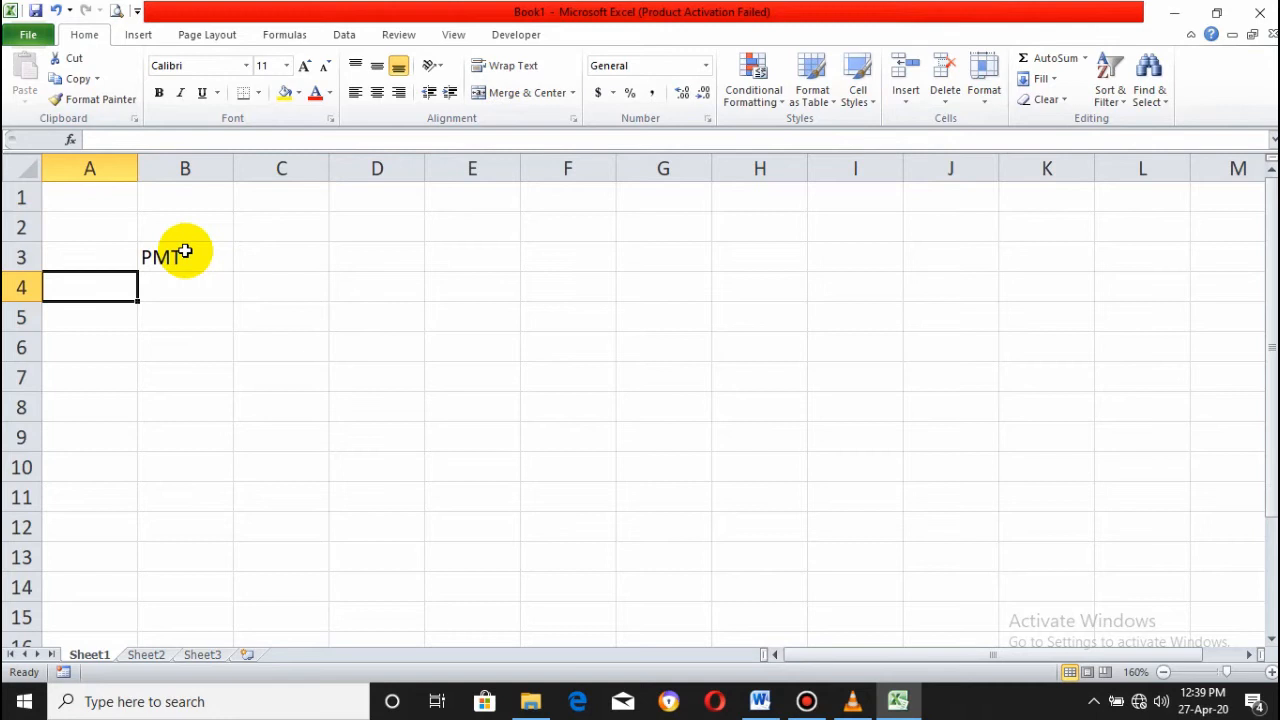
pyautogui.write('item')
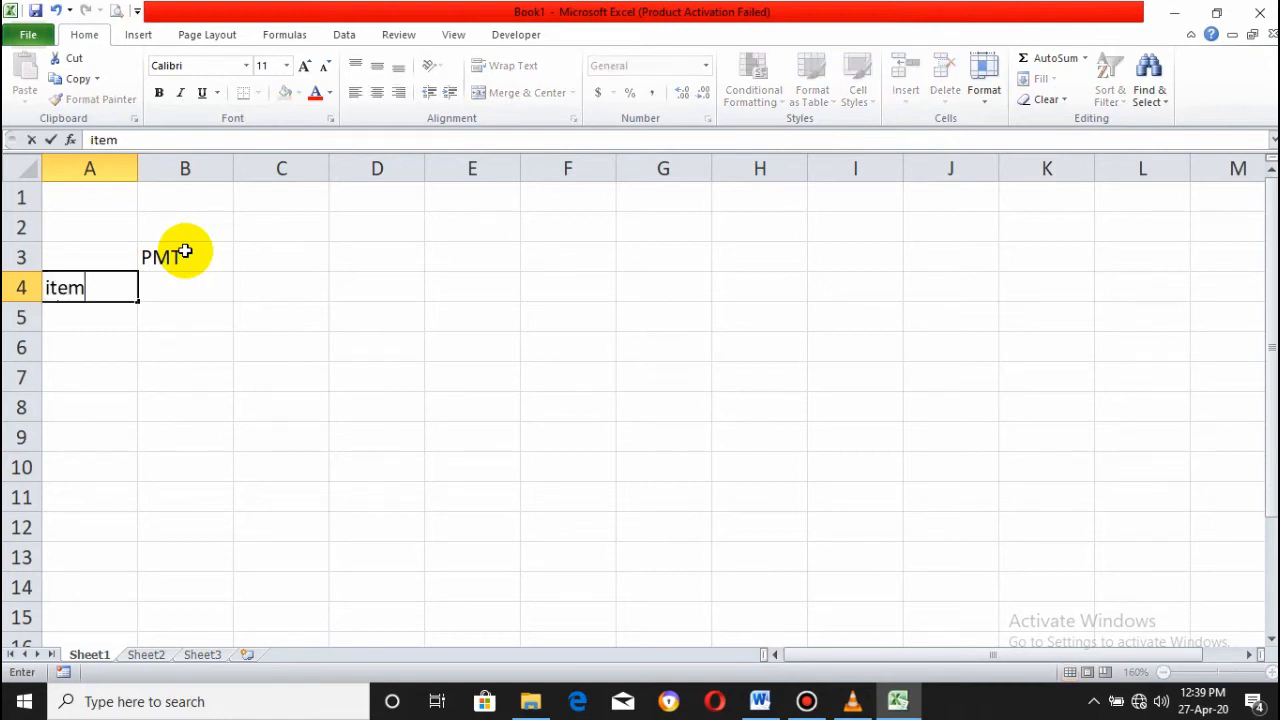
pyautogui.press('Tab')
pyautogui.write('Car')
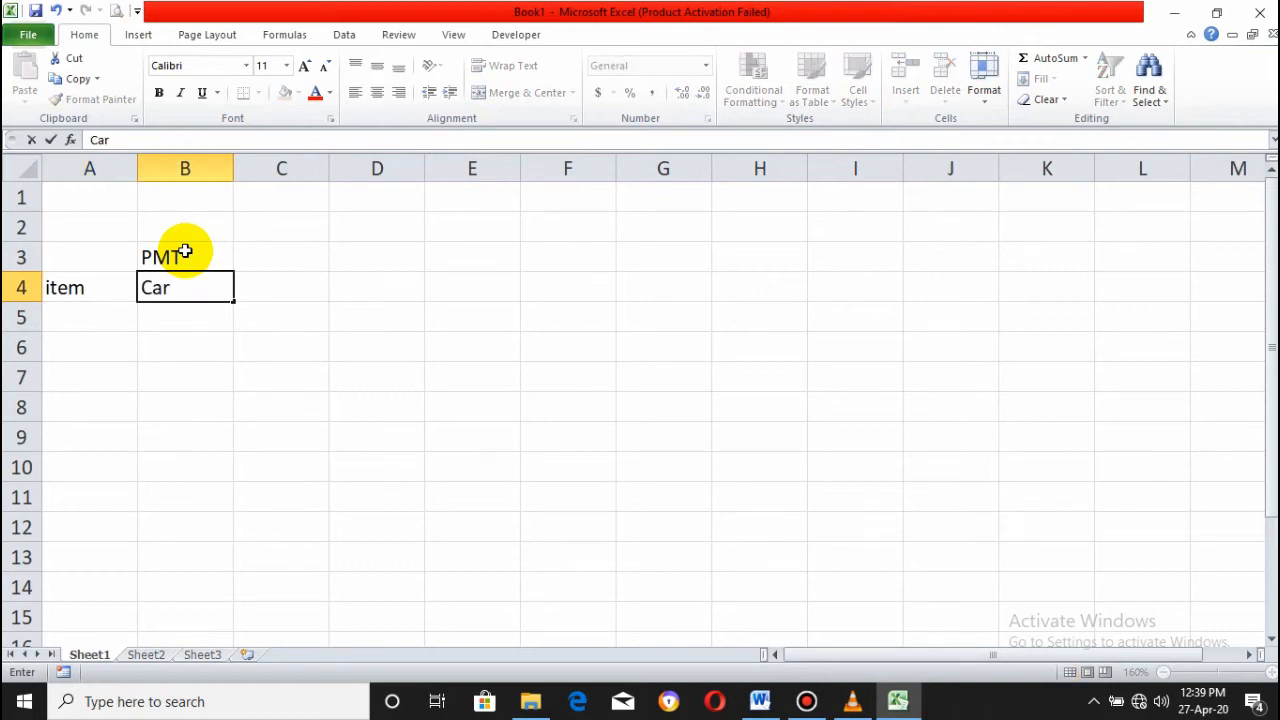
pyautogui.press('Return')
# Enter the label Amount in A5 with the value 1000000 in B5.
pyautogui.press('Left')
pyautogui.write('Amount')
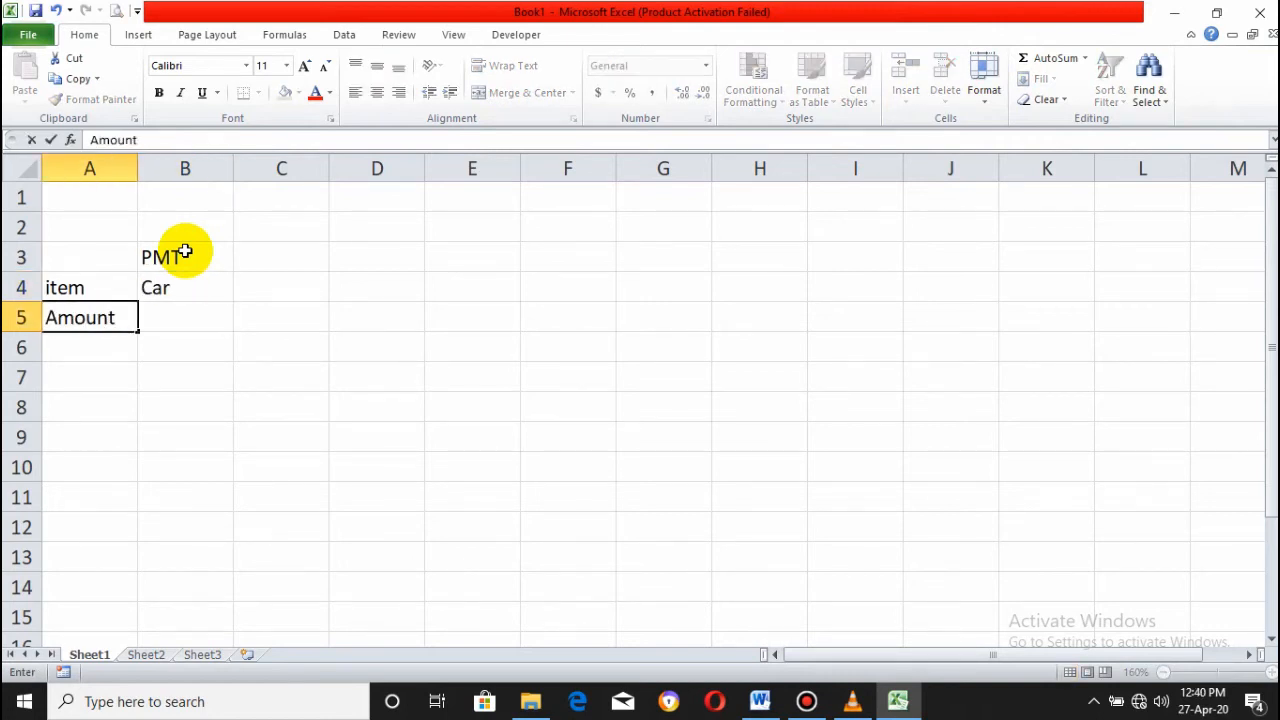
pyautogui.press('Tab')
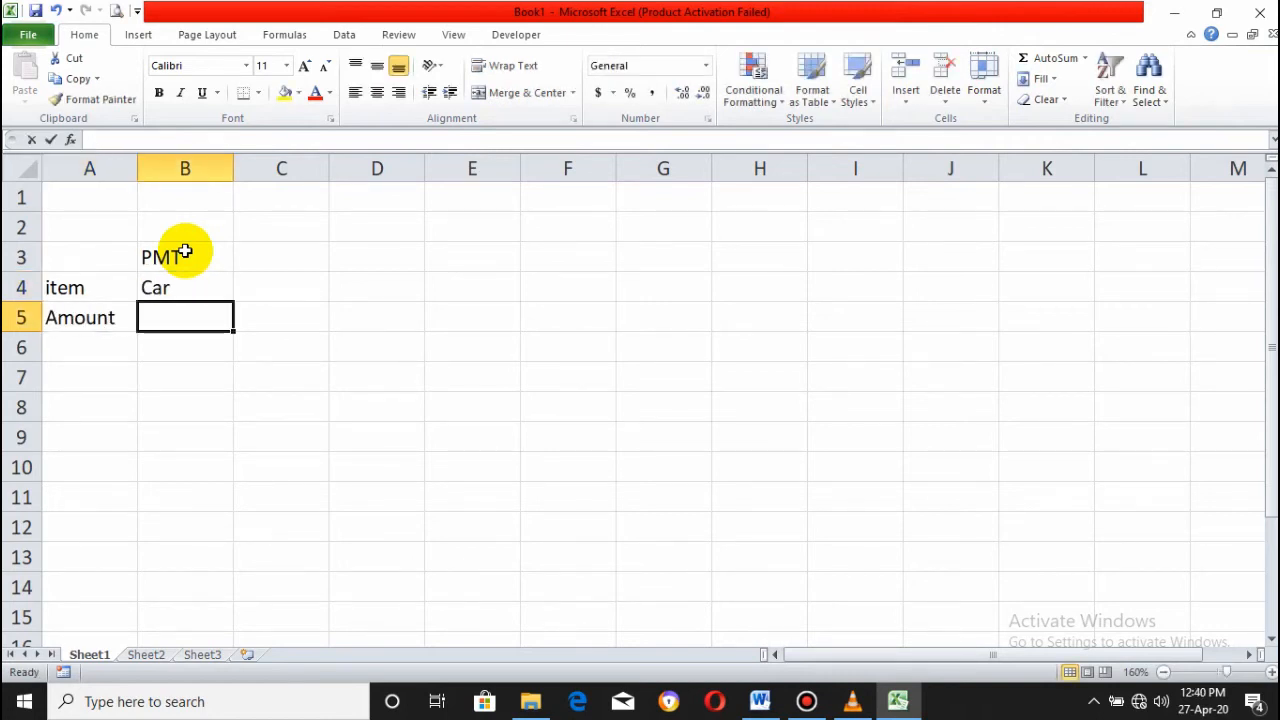
pyautogui.write('100000')
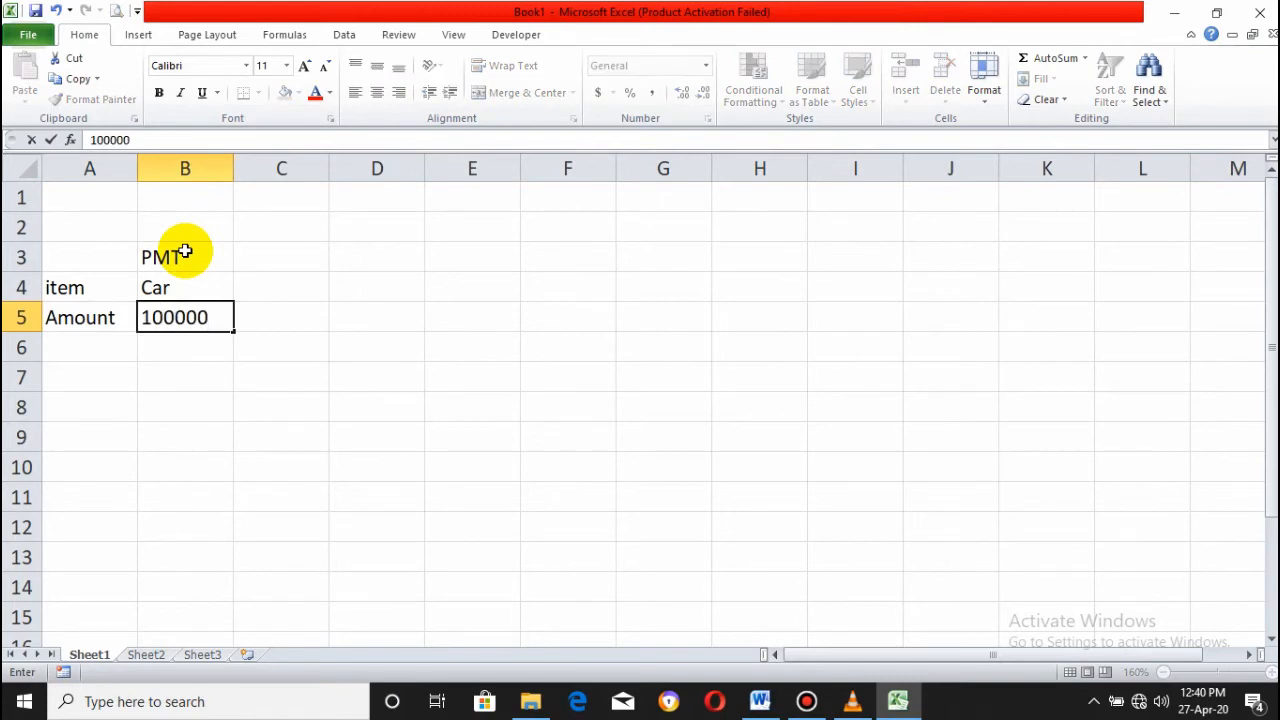
pyautogui.write('0')
pyautogui.press('Return')
# Enter the label Down Pay in A6 with the value 50000 in B6.
pyautogui.write('Down Pay')
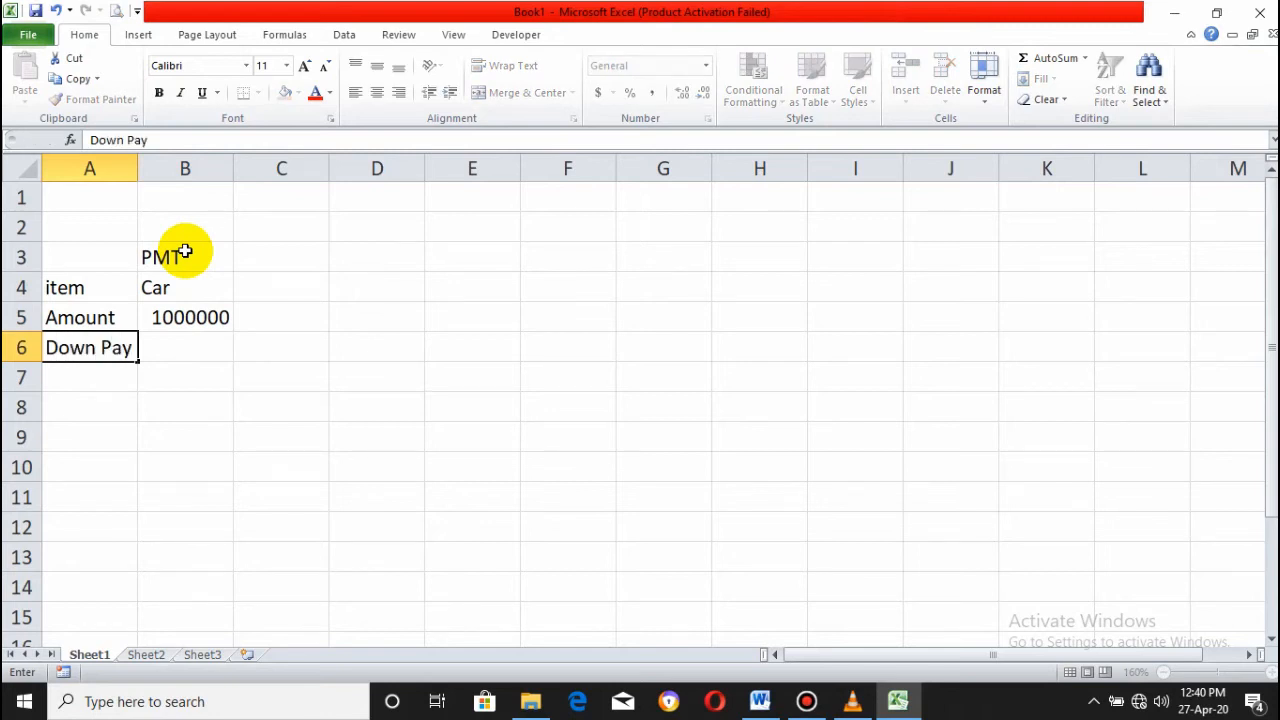
pyautogui.press('Tab')
pyautogui.write('50000')
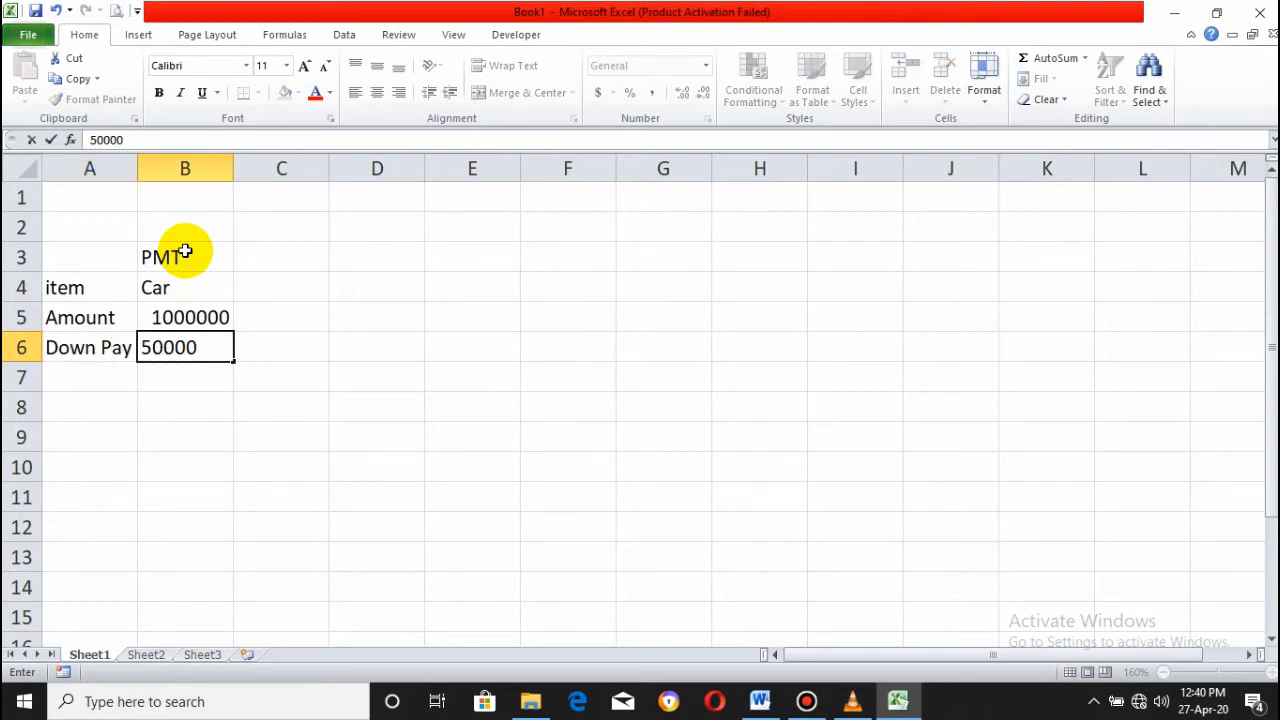
pyautogui.press('Return')
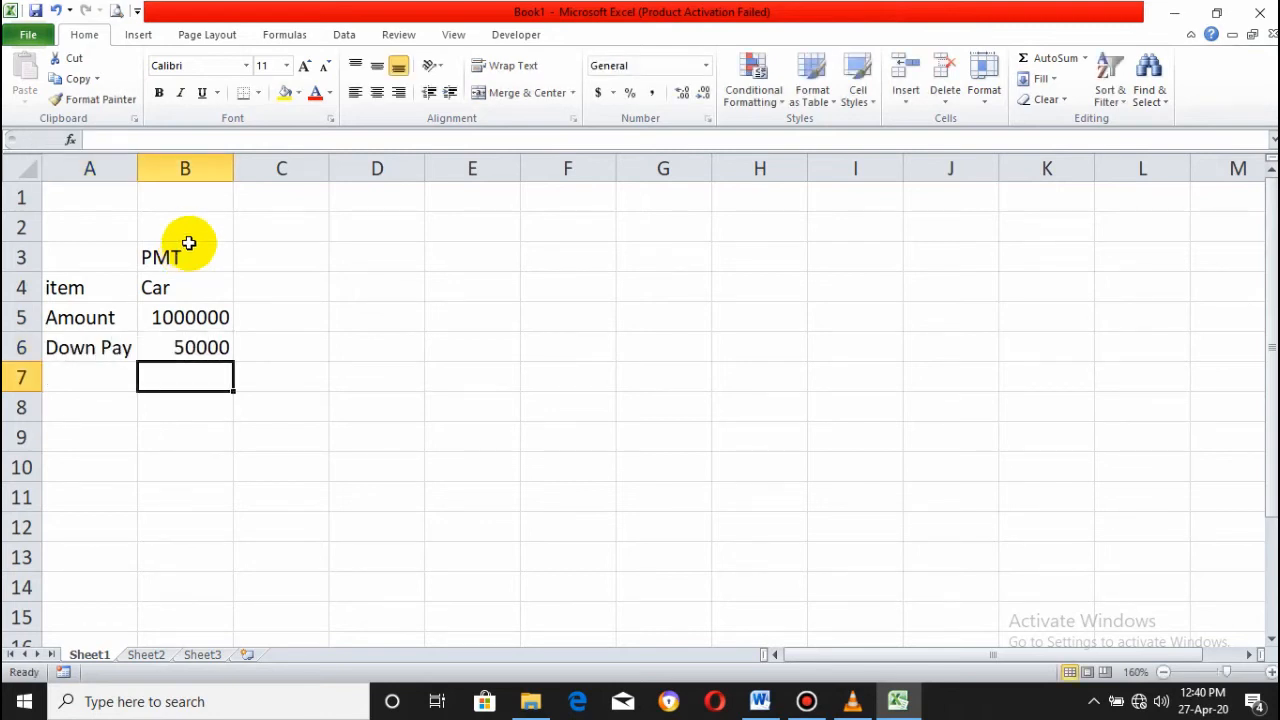
# Widen column A and enter the label No Of year in A7 with the value 5 in B7.
pyautogui.moveTo(134, 168); pyautogui.dragTo(190, 170)
pyautogui.click(100, 373)
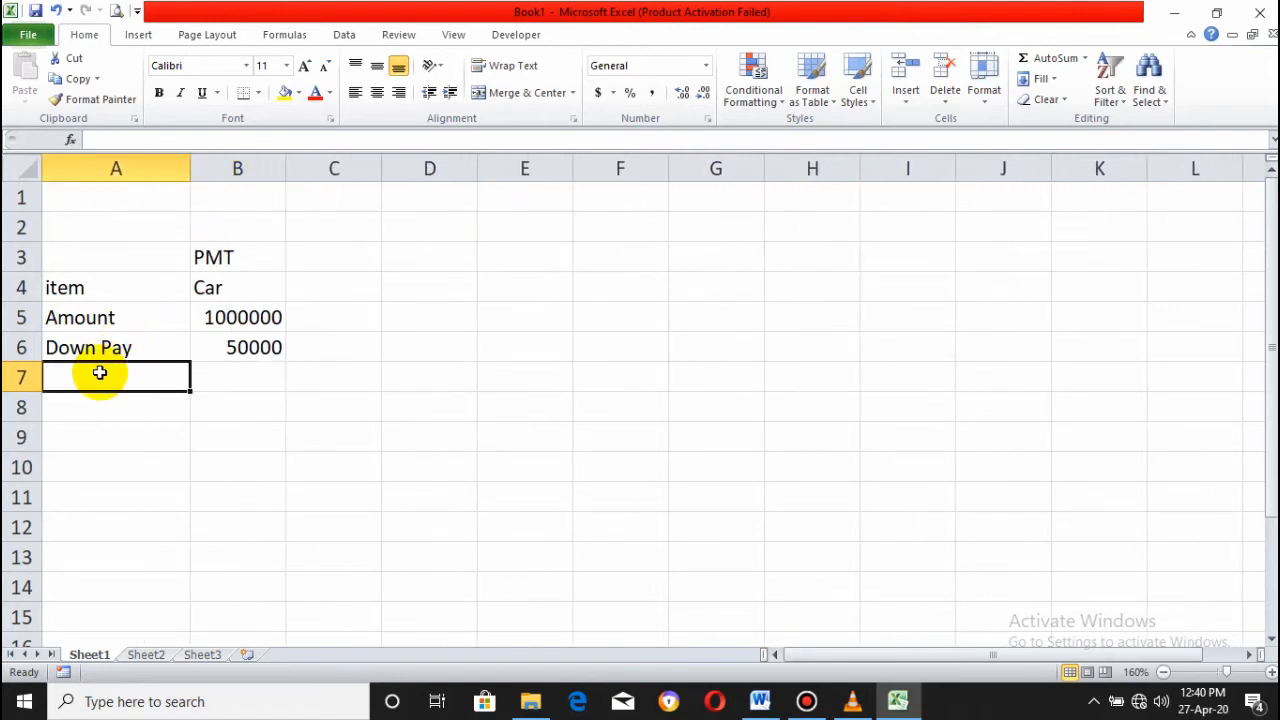
pyautogui.write('No')
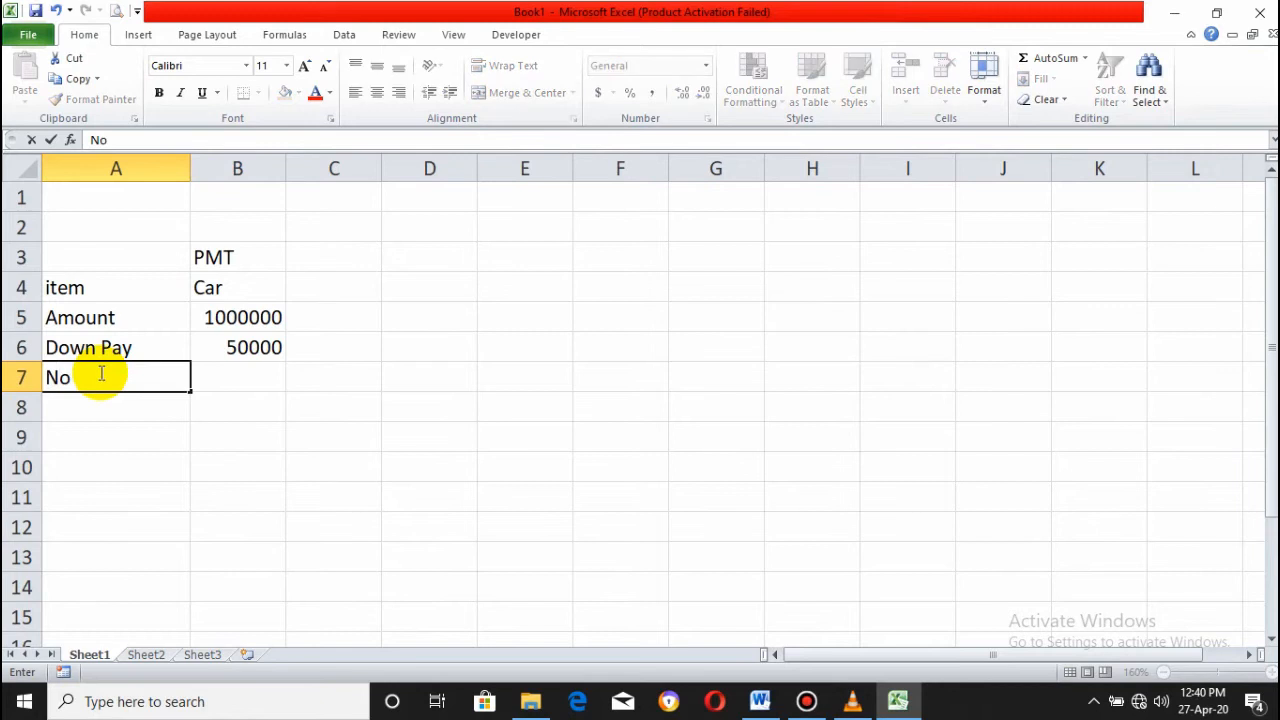
pyautogui.write(' Of year')
pyautogui.press('Tab')
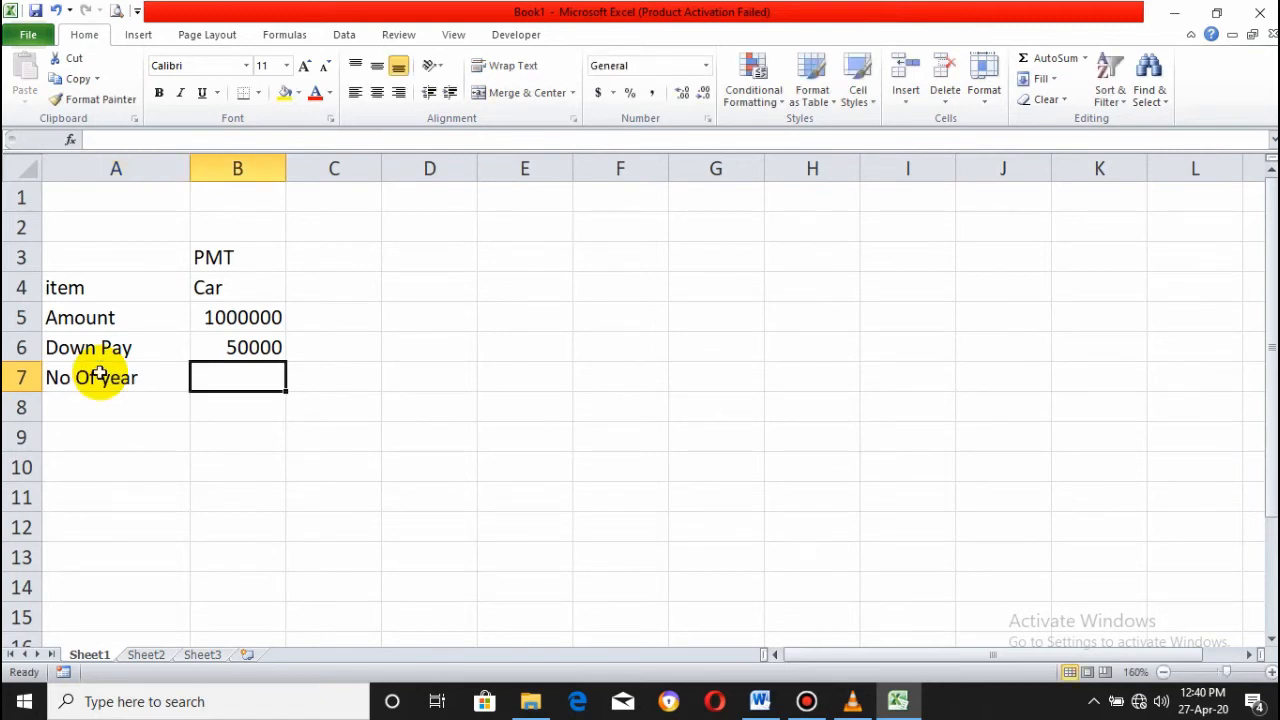
pyautogui.write('5')
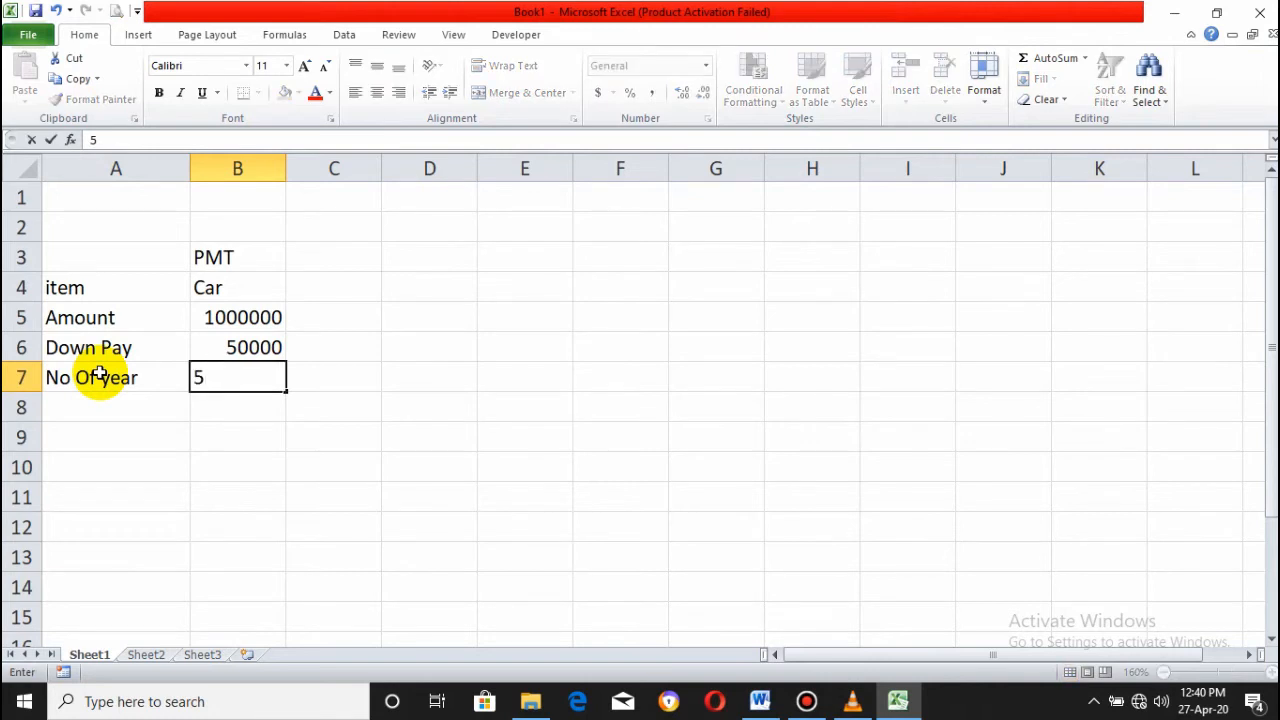
pyautogui.press('Return')
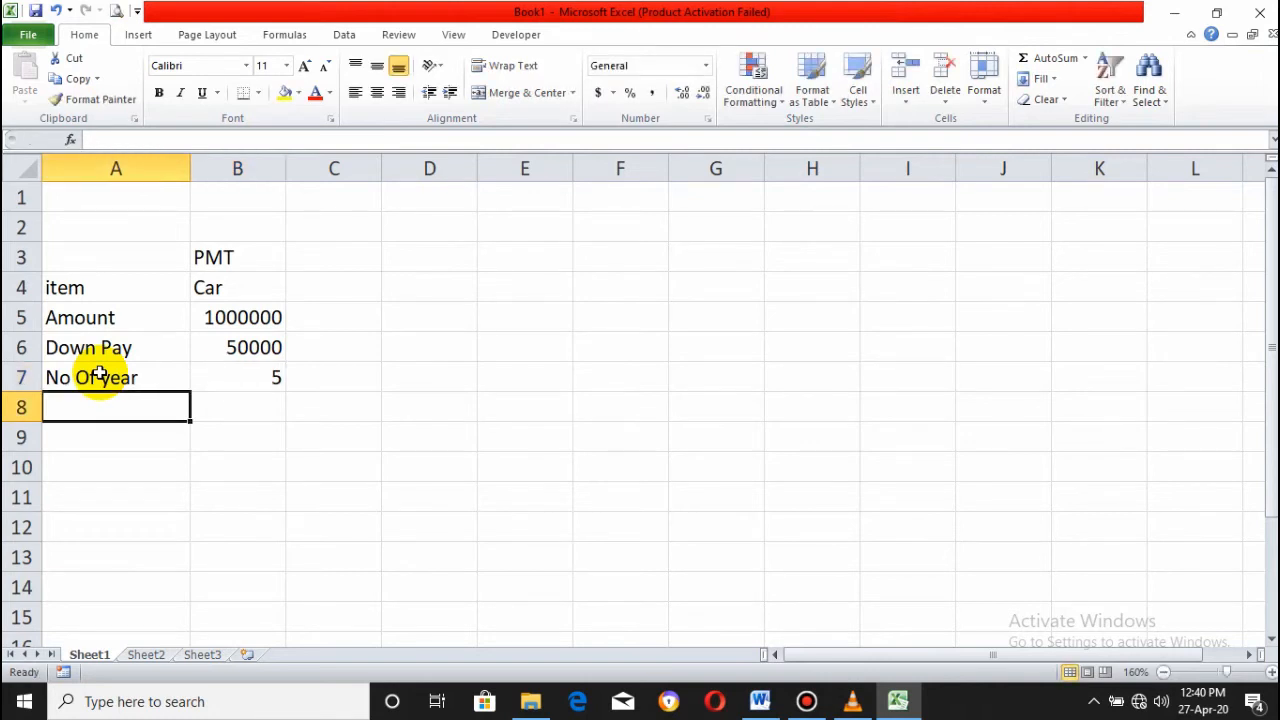
# Enter the label Mark Up in A8 with the value 8% in B8.
pyautogui.write('Mark Up')
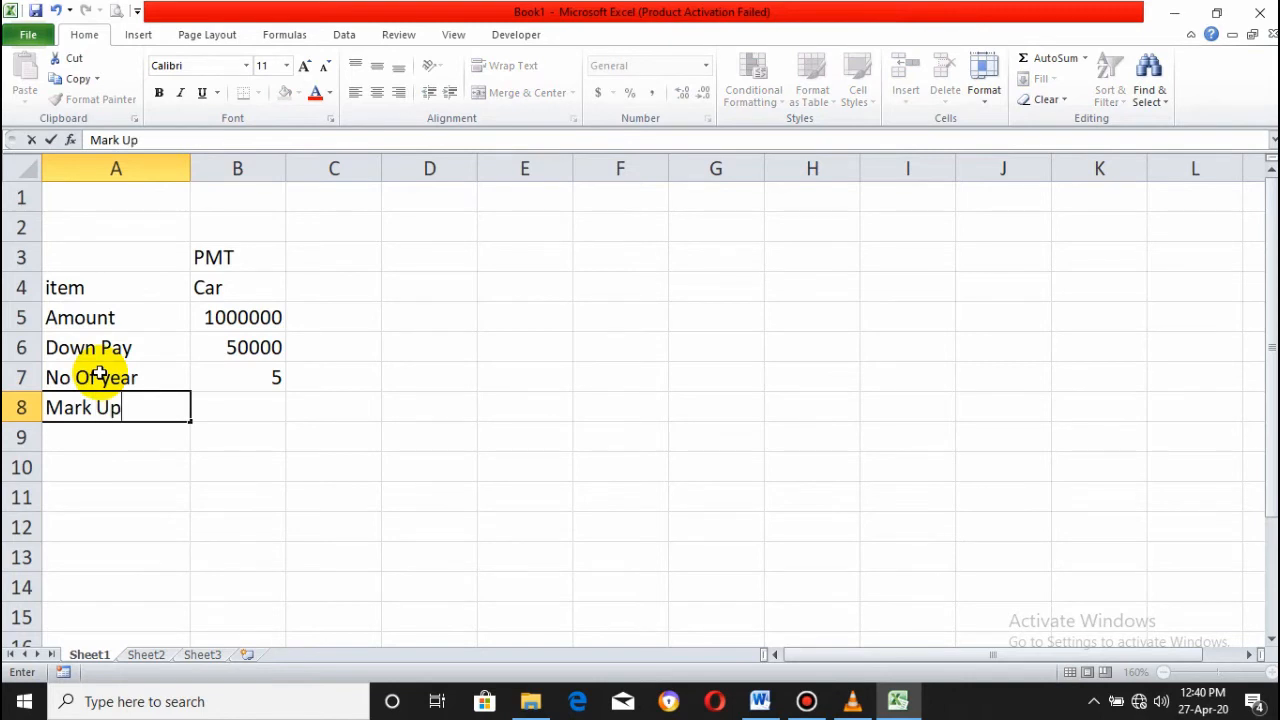
pyautogui.press('Tab')
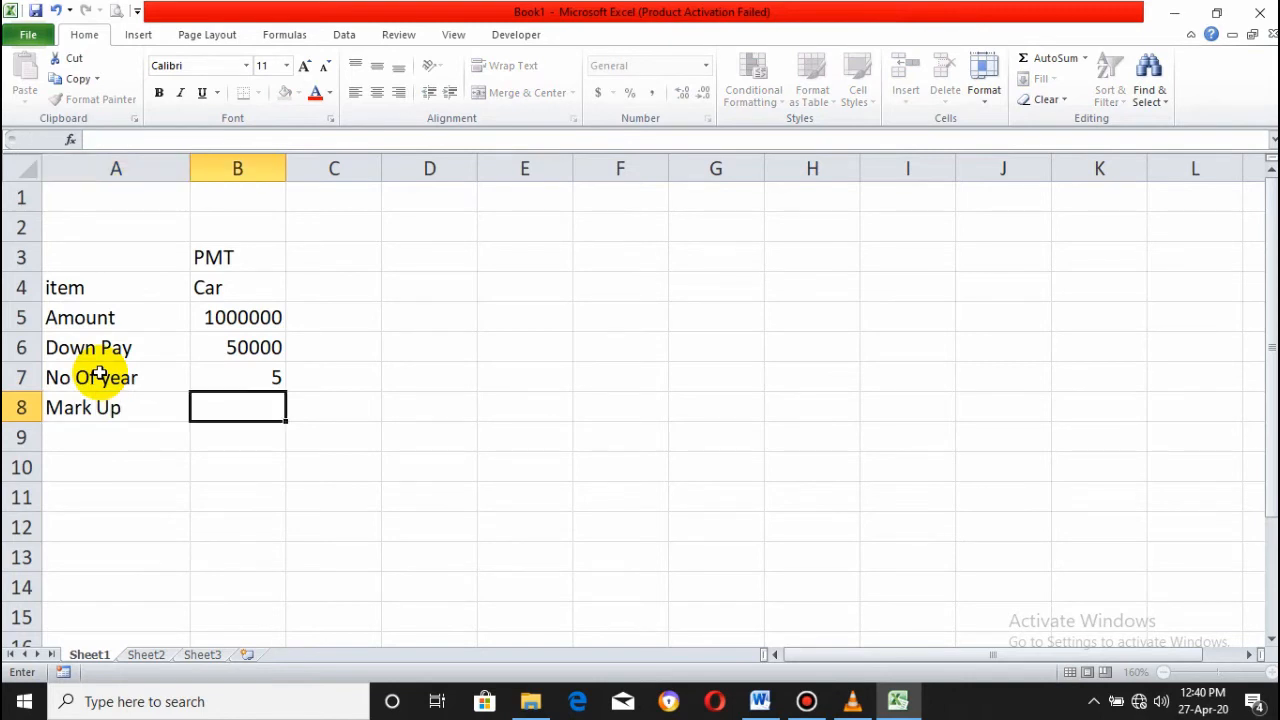
pyautogui.write('10')
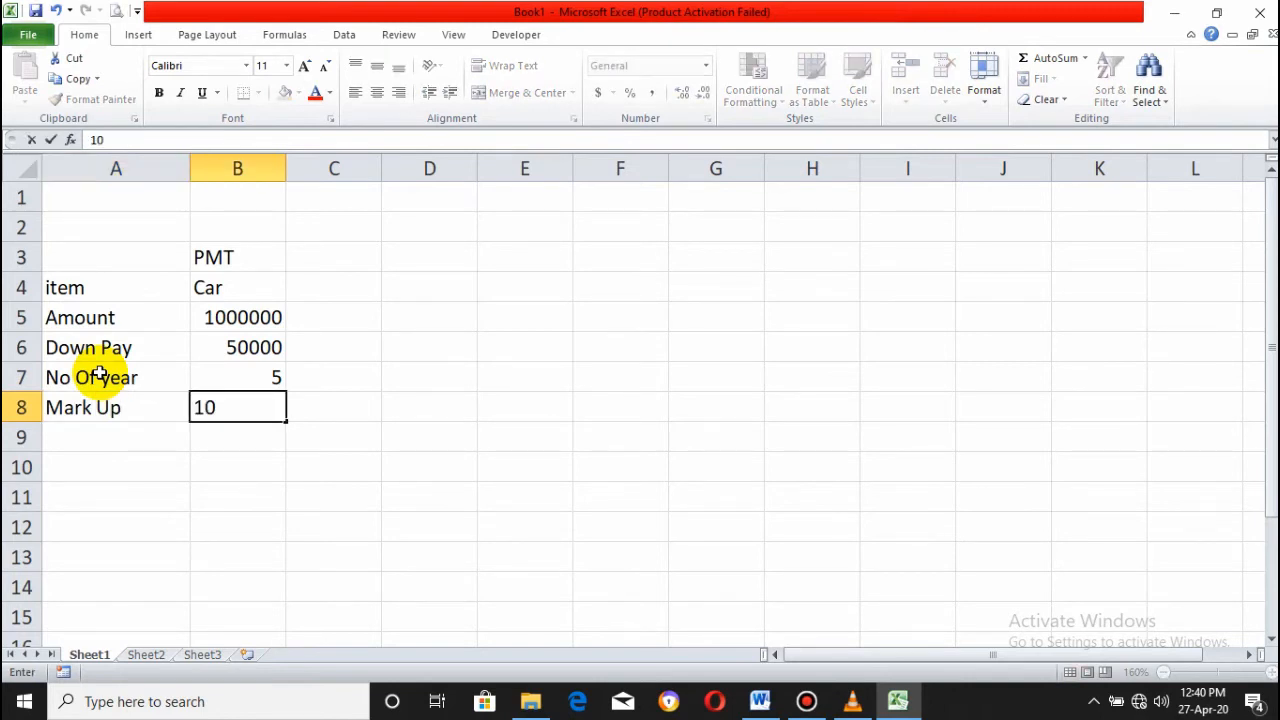
pyautogui.press('BackSpace')
pyautogui.press('BackSpace')
pyautogui.write('5')
pyautogui.press('BackSpace')
pyautogui.write('8%')
pyautogui.press('Down')
# Enter the label Monthly Plan in A10, leaving row 9 empty.
pyautogui.press('Down')
pyautogui.press('Left')
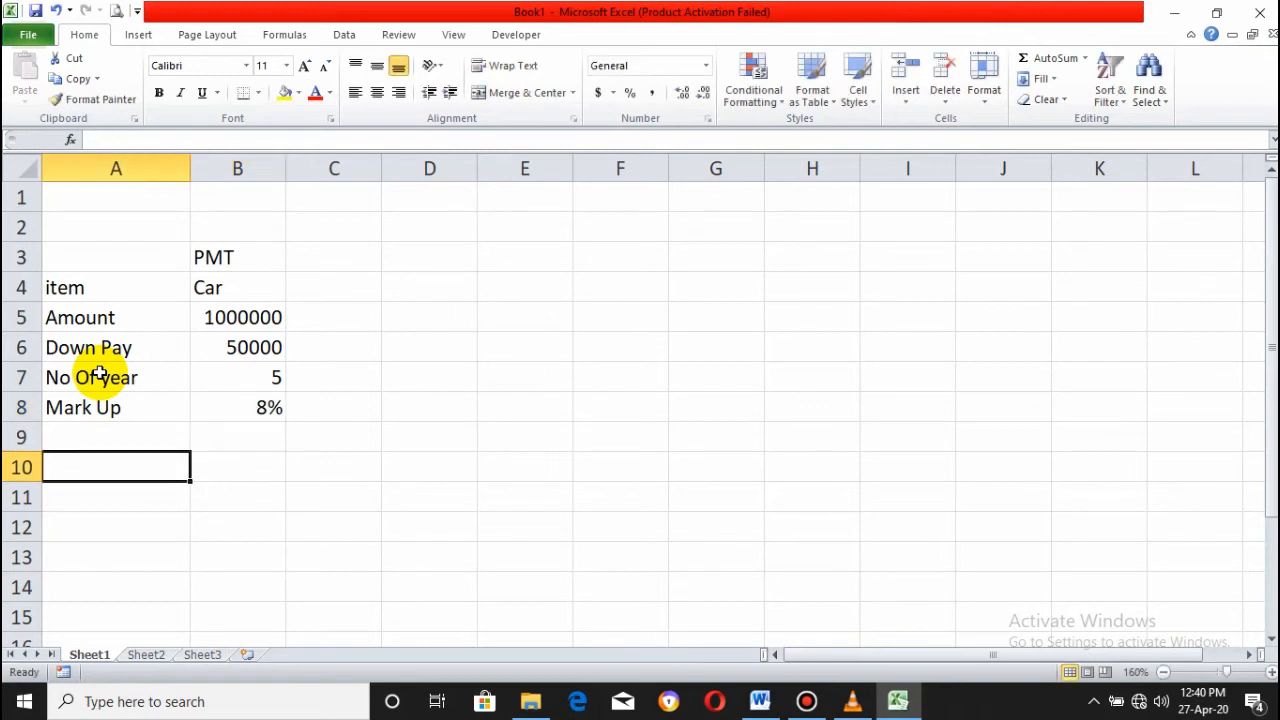
pyautogui.write('Monty')
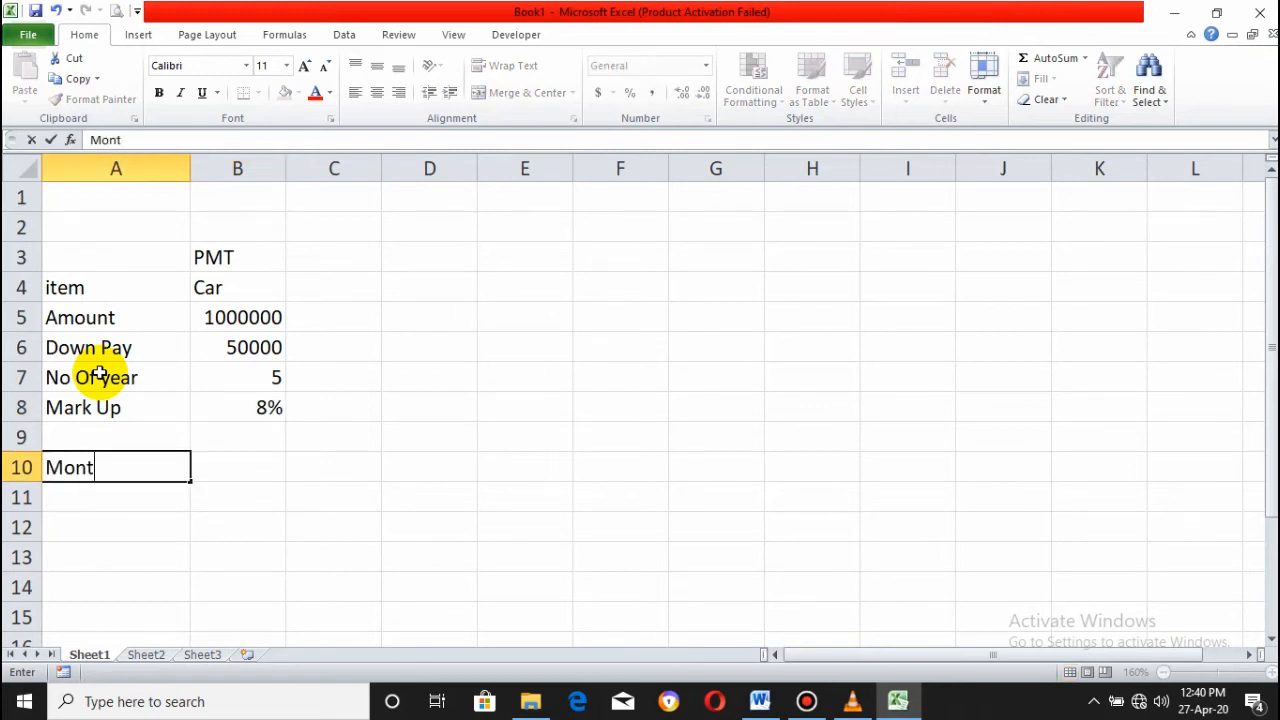
pyautogui.press('BackSpace')
pyautogui.write('hgl')
pyautogui.press('BackSpace')
pyautogui.press('BackSpace')
pyautogui.press('BackSpace')
pyautogui.write('hl')
pyautogui.press('BackSpace')
pyautogui.press('BackSpace')
pyautogui.write('hly Pla')
pyautogui.press('BackSpace')
pyautogui.write('lan')
# Calculate the monthly payment in B10 with the formula =PMT(B8/12,B7*12,B5-B6).
pyautogui.press('Tab')
pyautogui.write('=pmt')
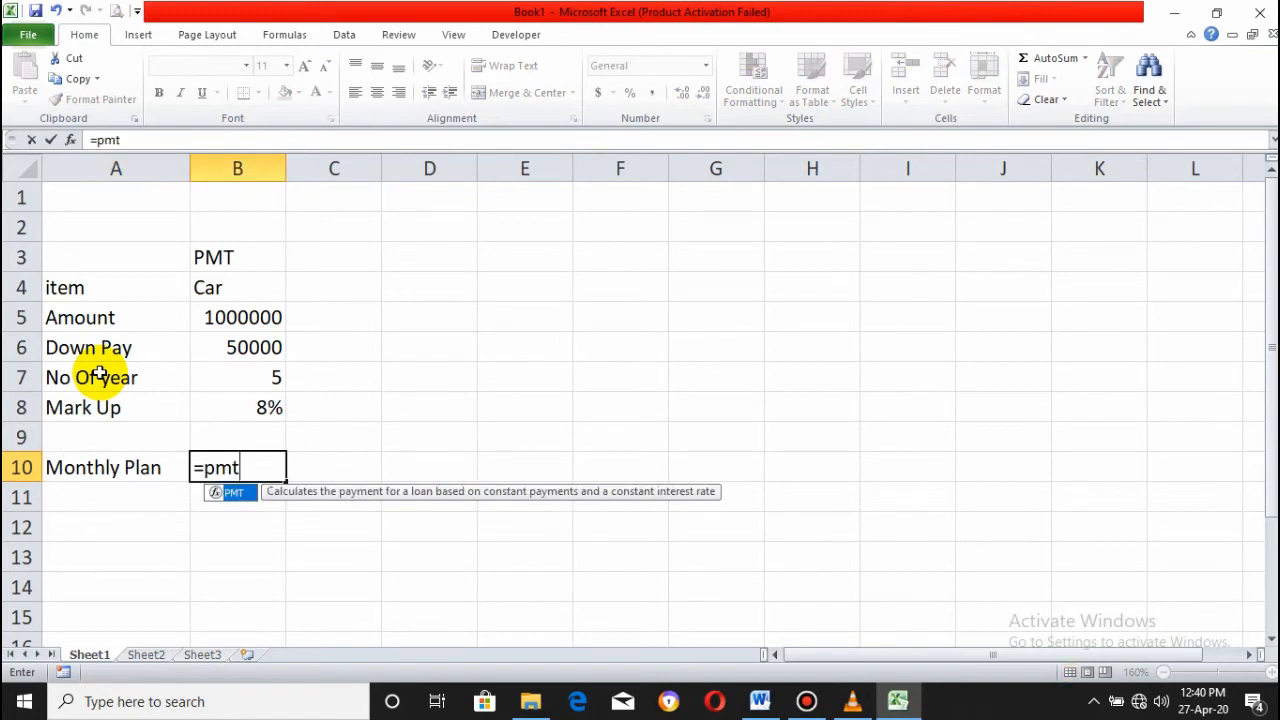
pyautogui.write('(')
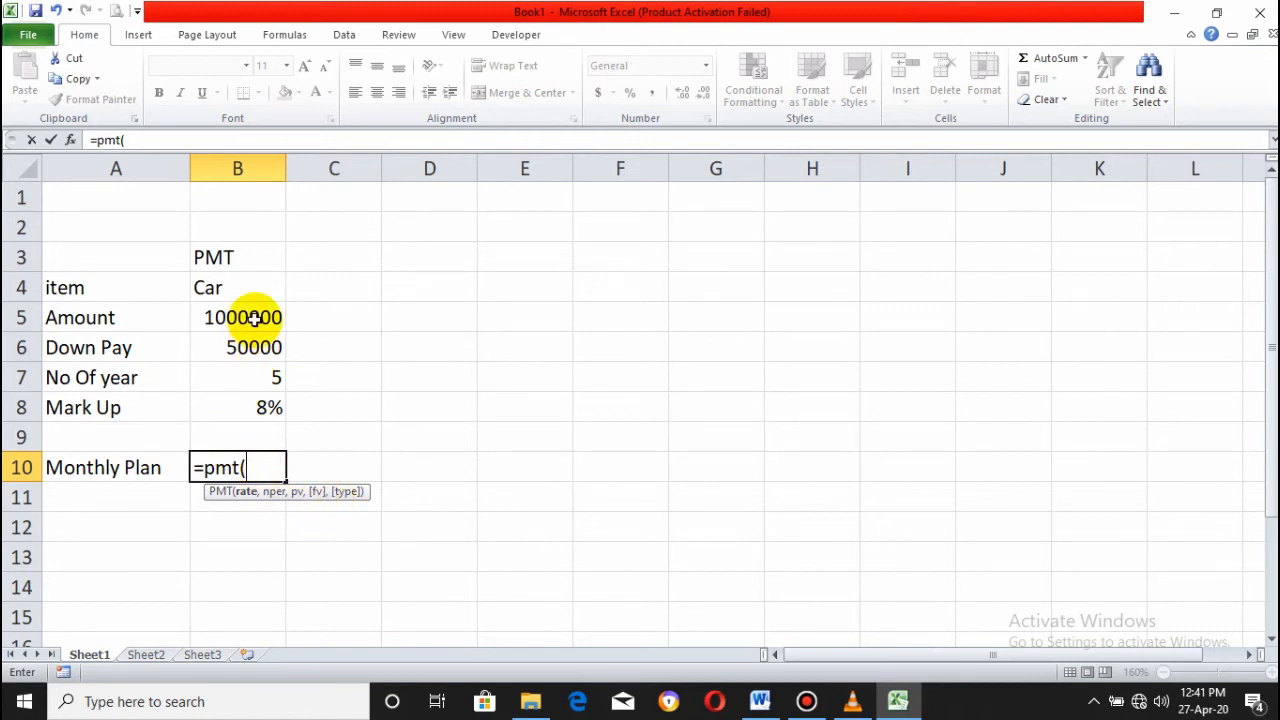
pyautogui.click(242, 408)
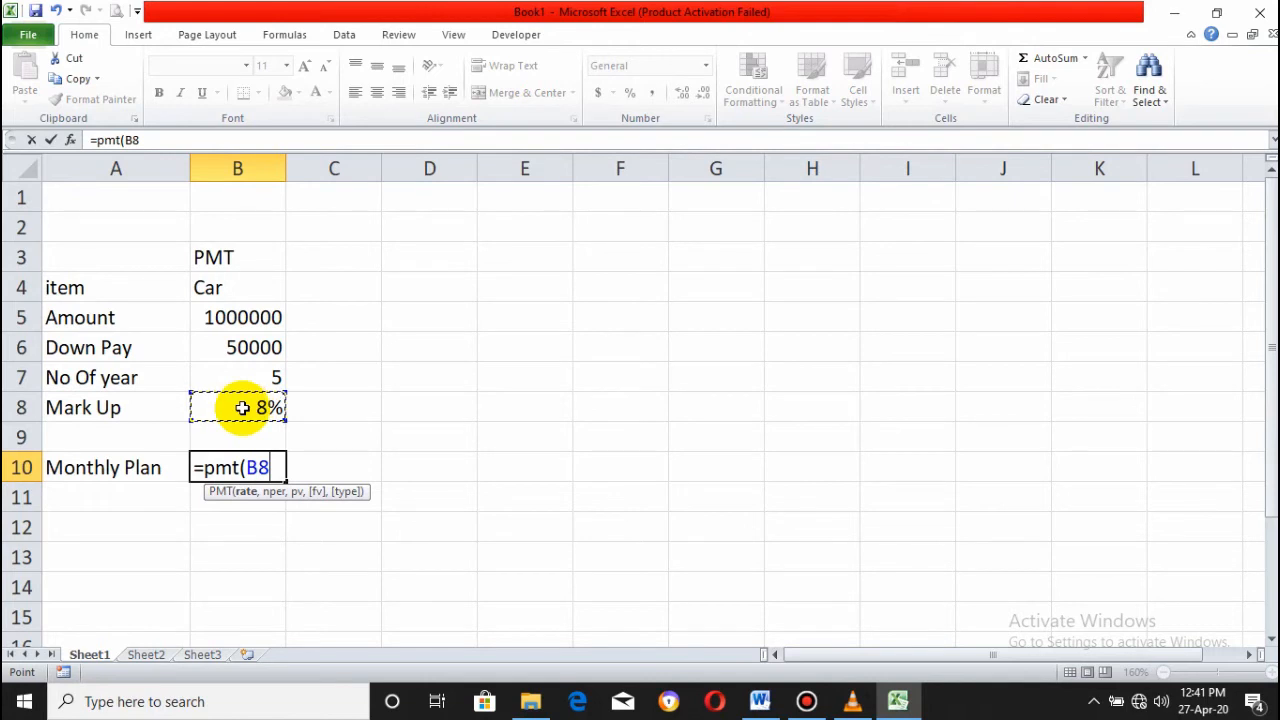
pyautogui.write('/12,')
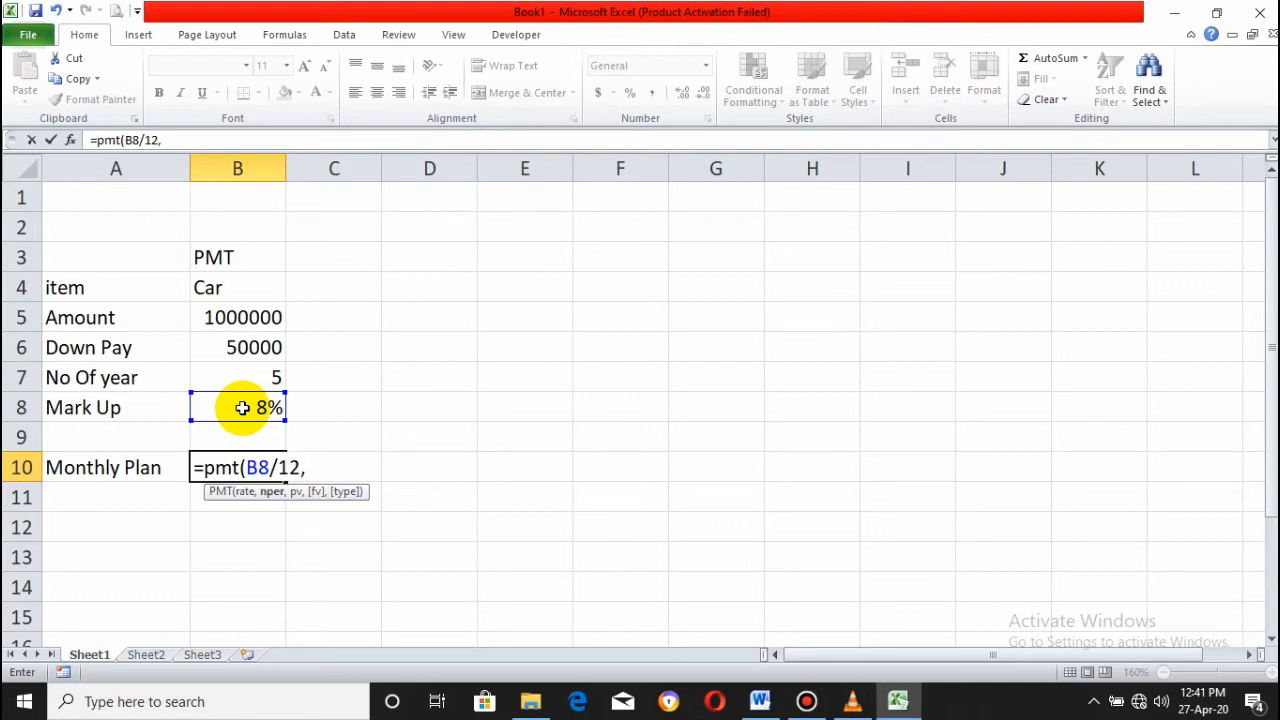
pyautogui.click(247, 375)
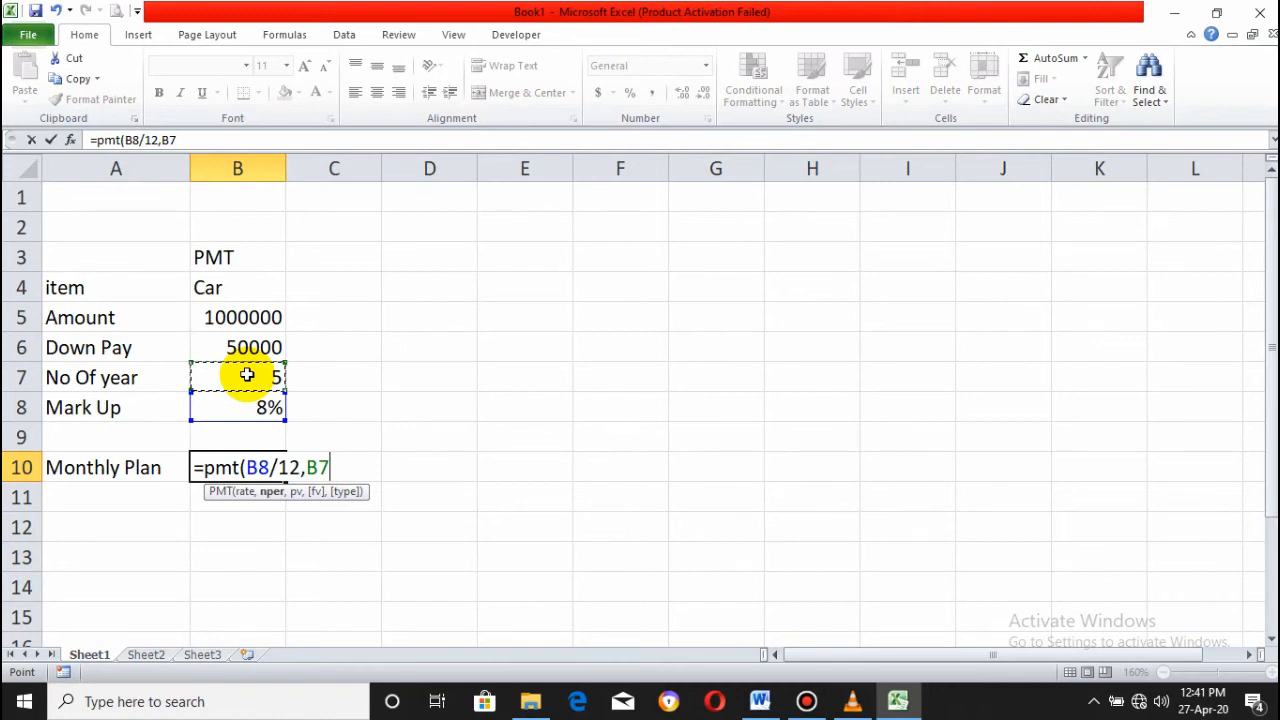
pyautogui.write('*12')
pyautogui.write(',')
pyautogui.click(248, 313)
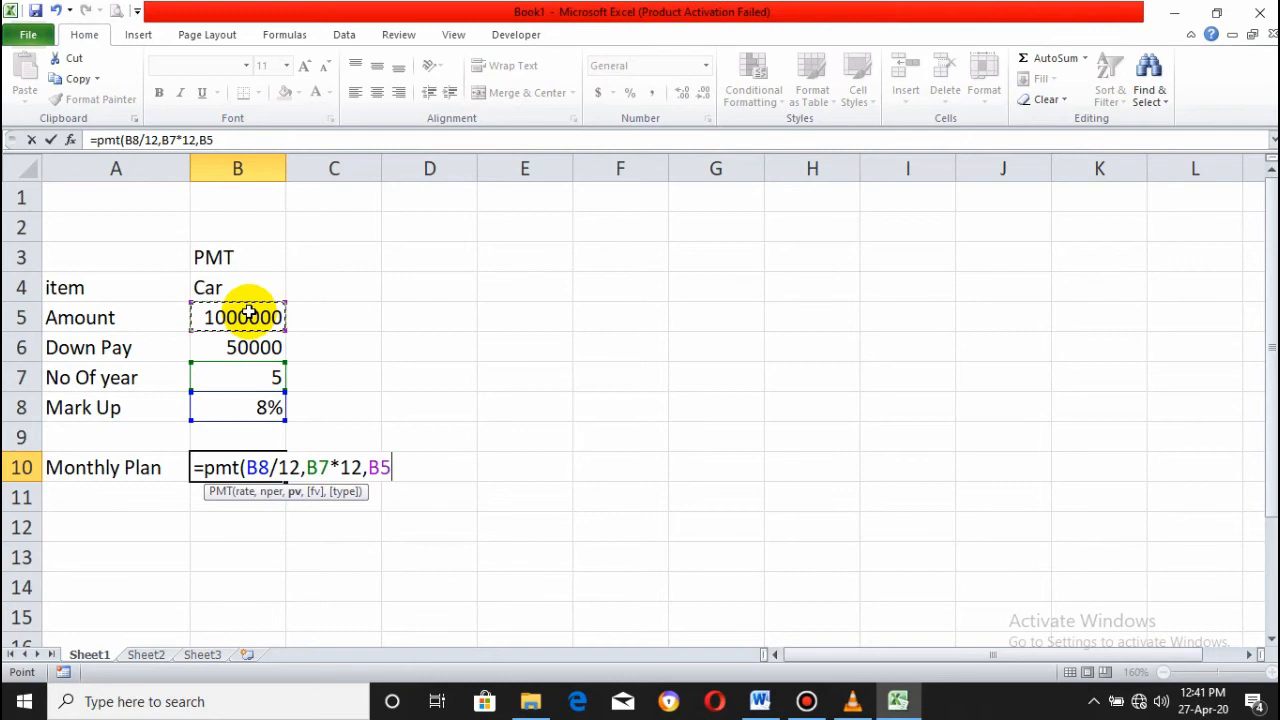
pyautogui.write('-')
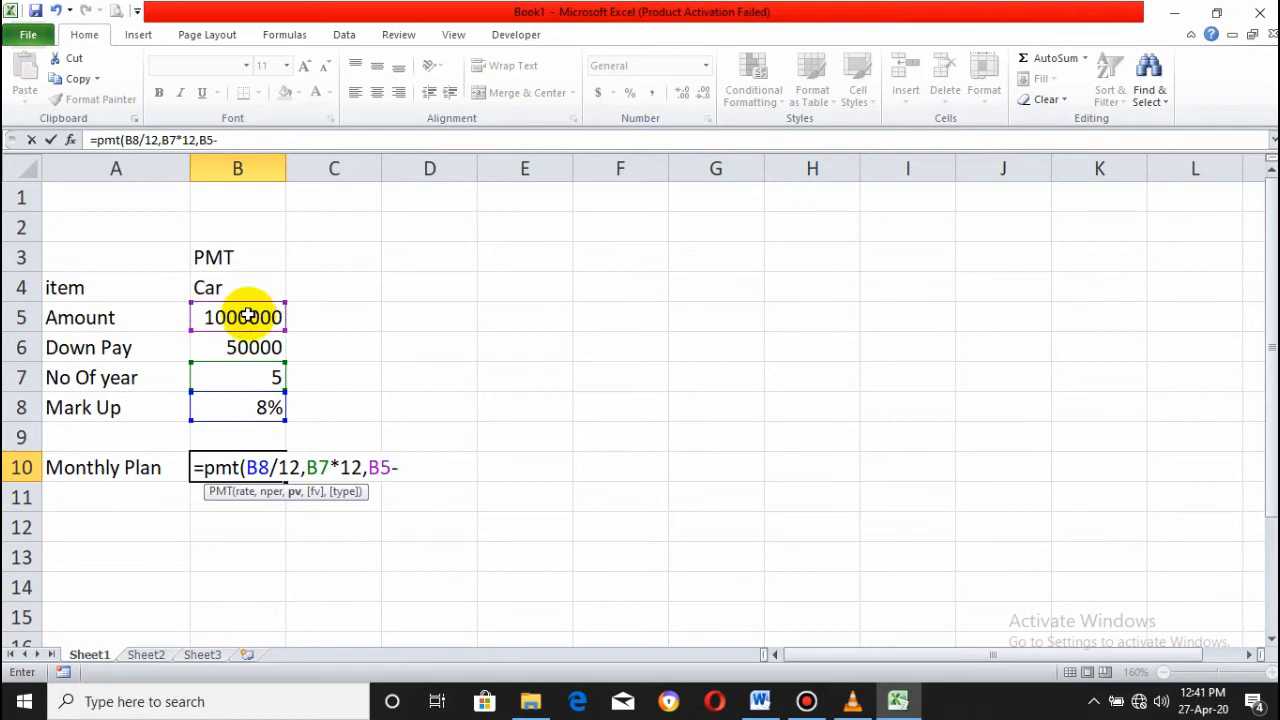
pyautogui.click(235, 347)
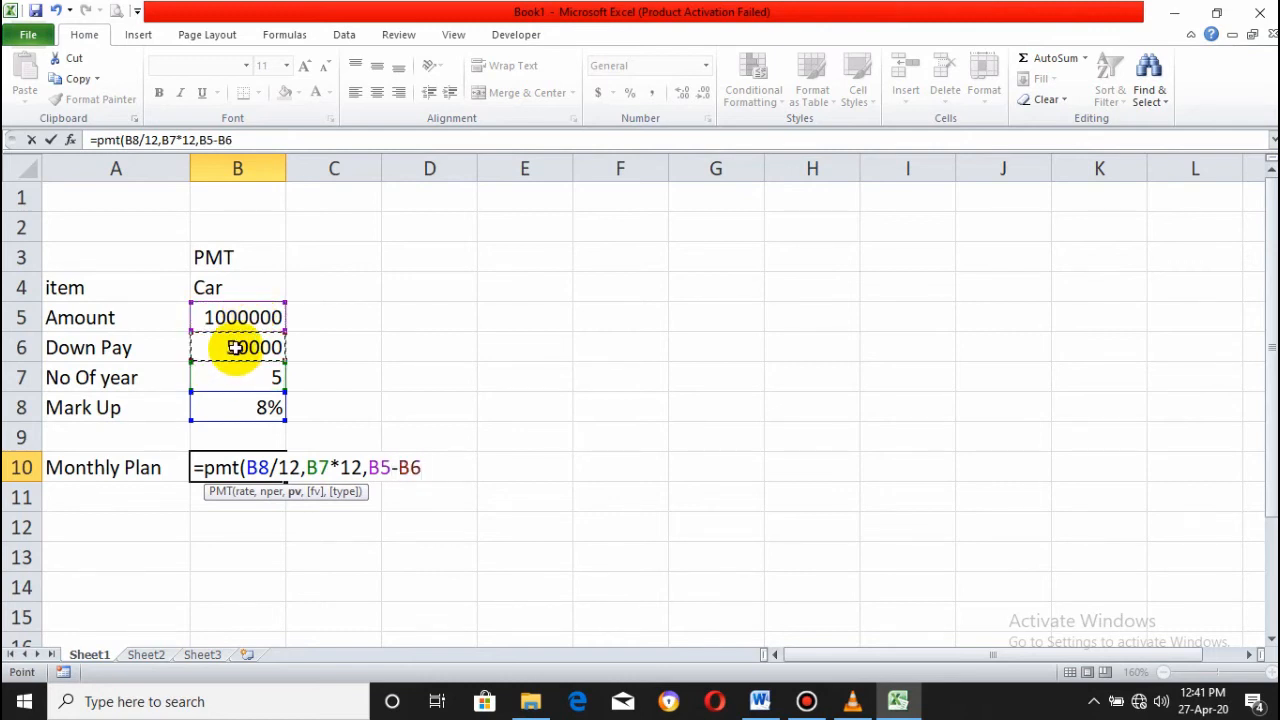
pyautogui.write(')')
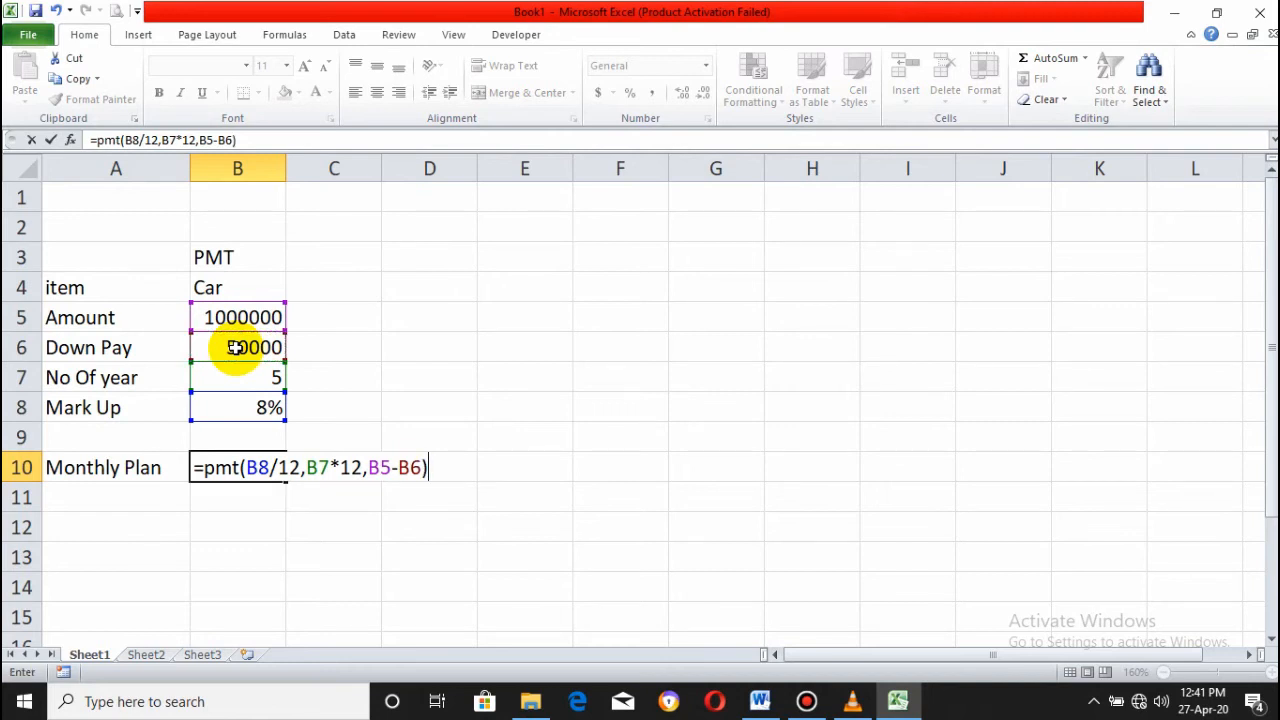
pyautogui.press('Return')
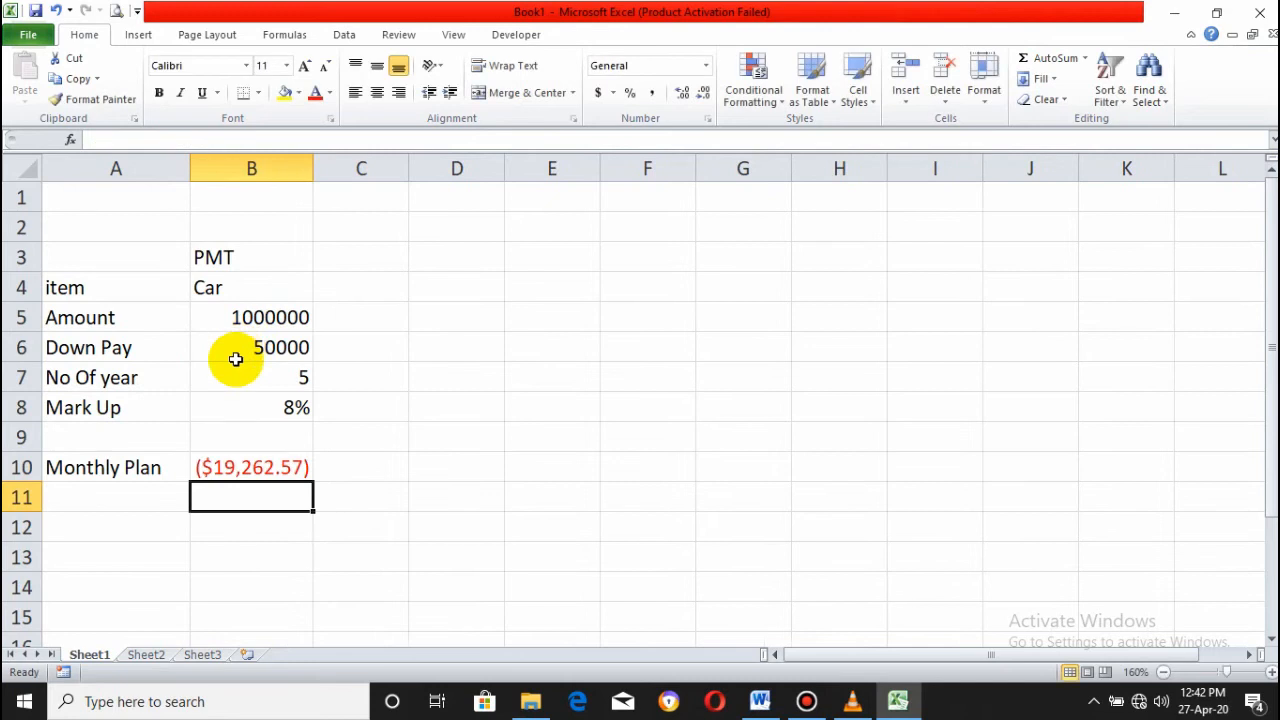
# Apply the comma number style to the monthly payment in B10.
pyautogui.click(264, 466)
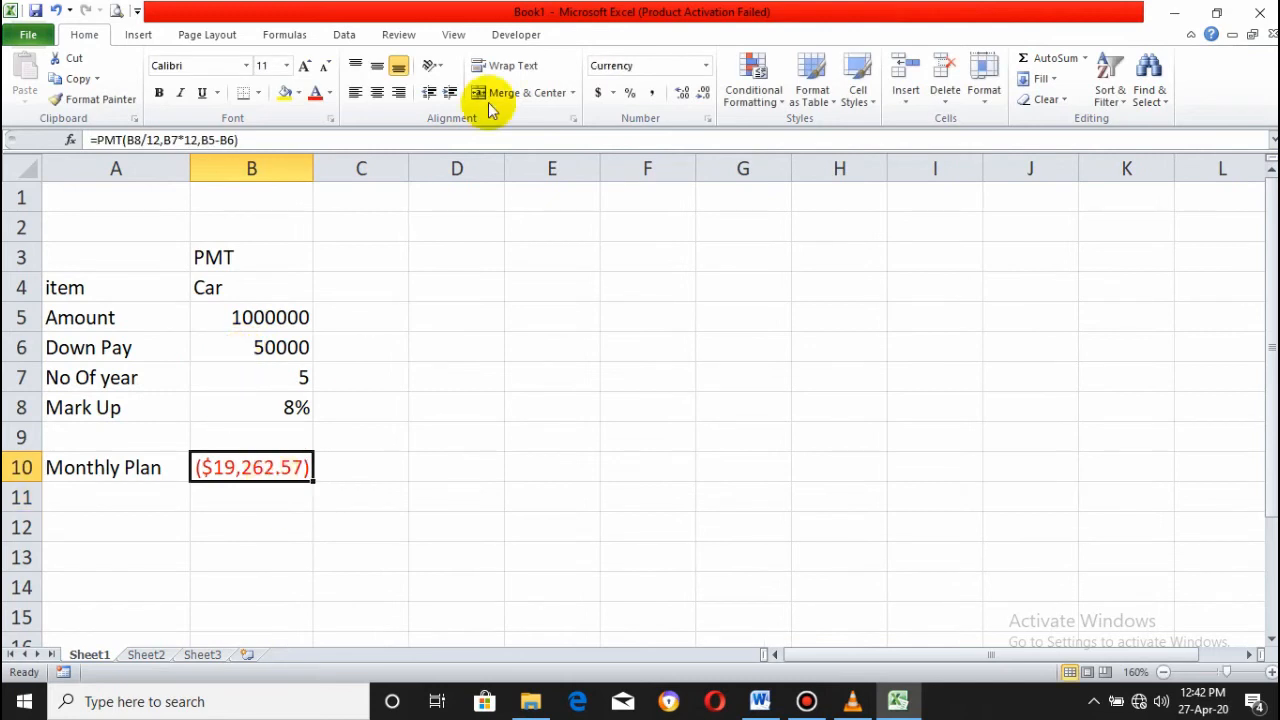
pyautogui.click(651, 94)
pyautogui.click(245, 491)
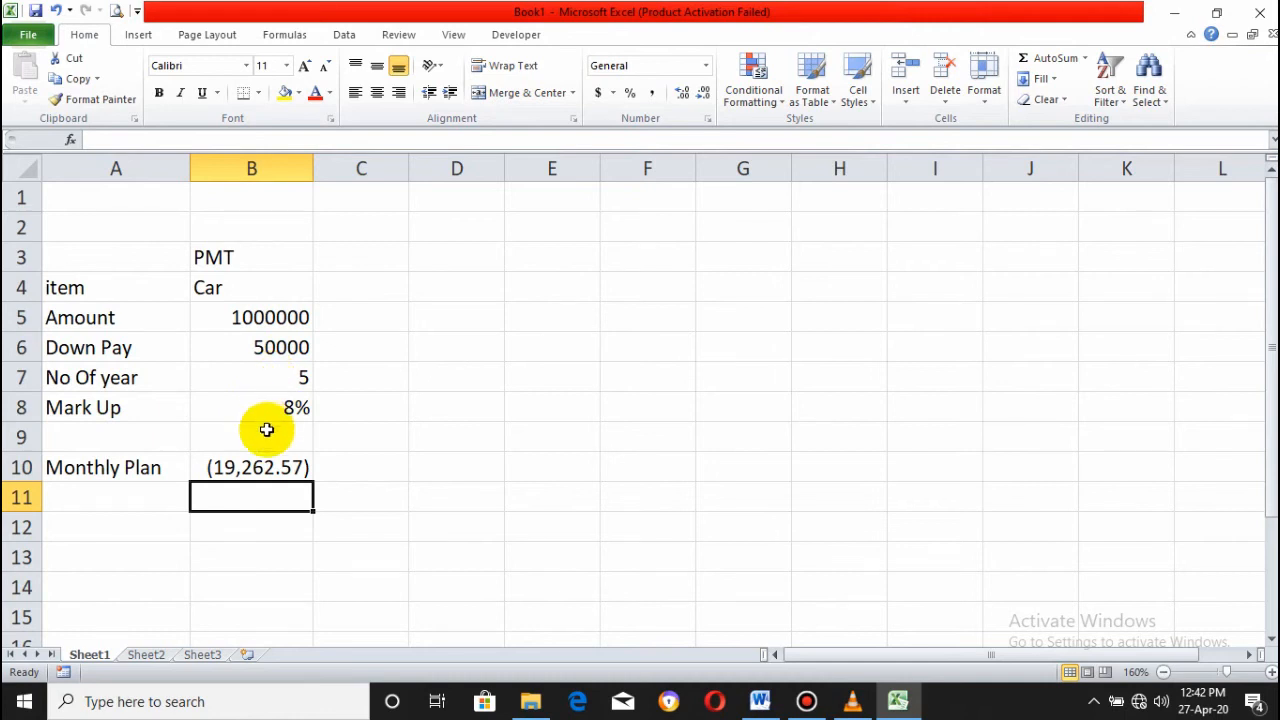
pyautogui.click(251, 463)
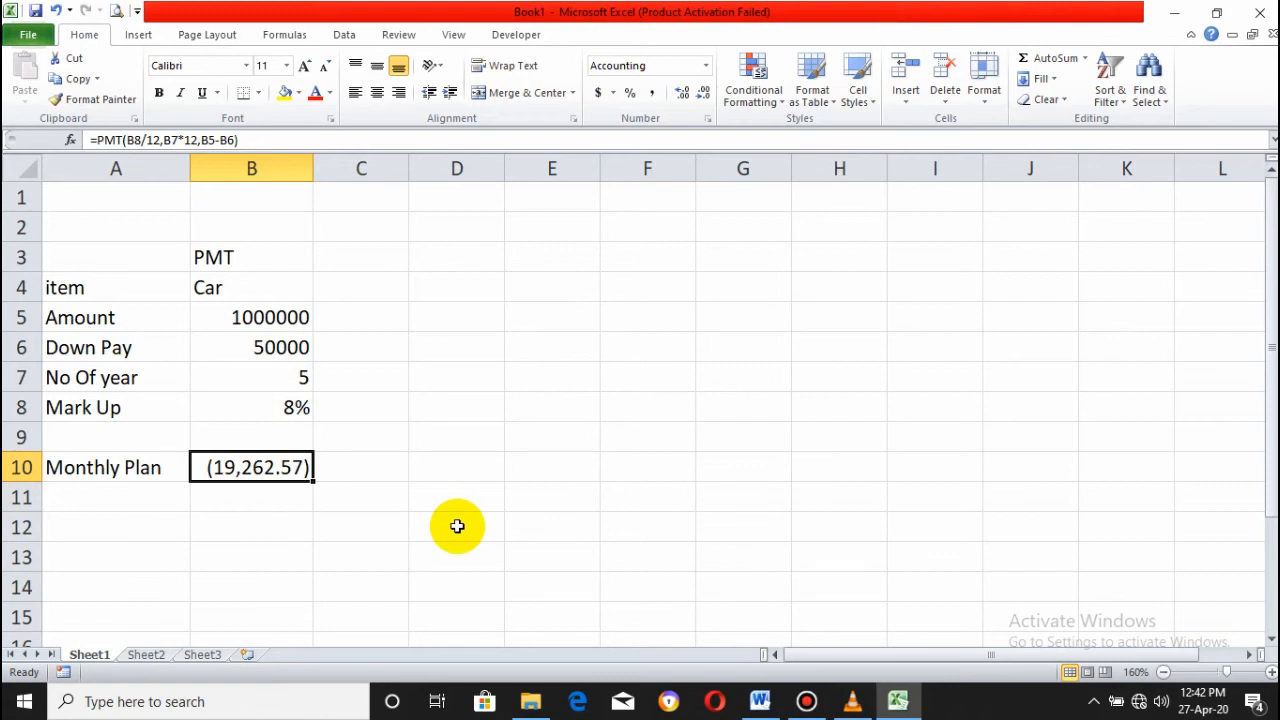
# Set the car's Amount in B5 to 1200000.
pyautogui.click(256, 311)
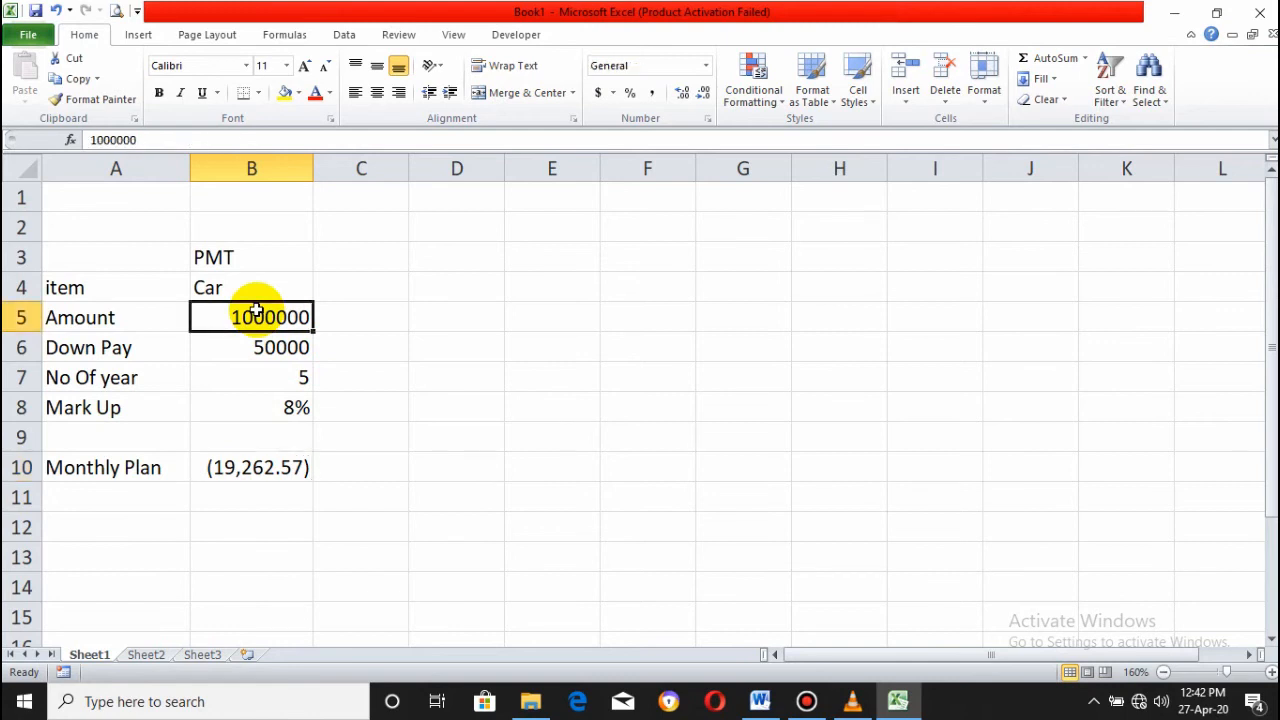
pyautogui.write('1200000')
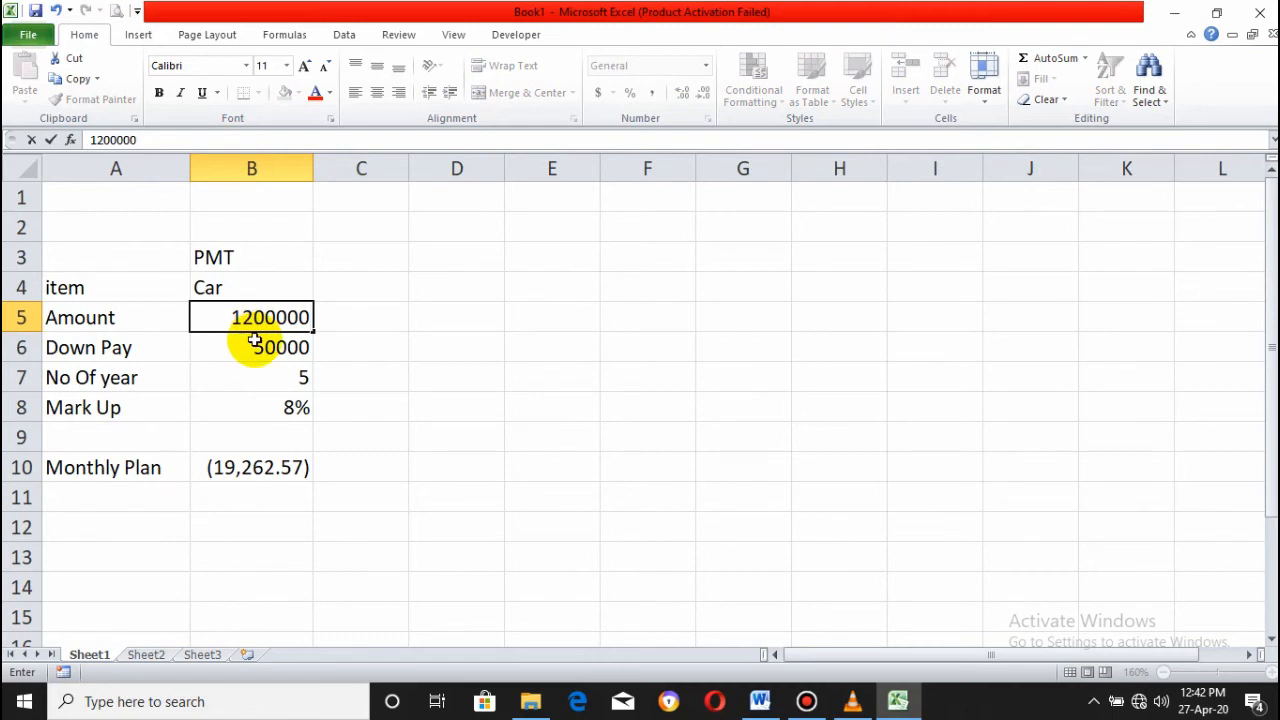
pyautogui.click(255, 340)
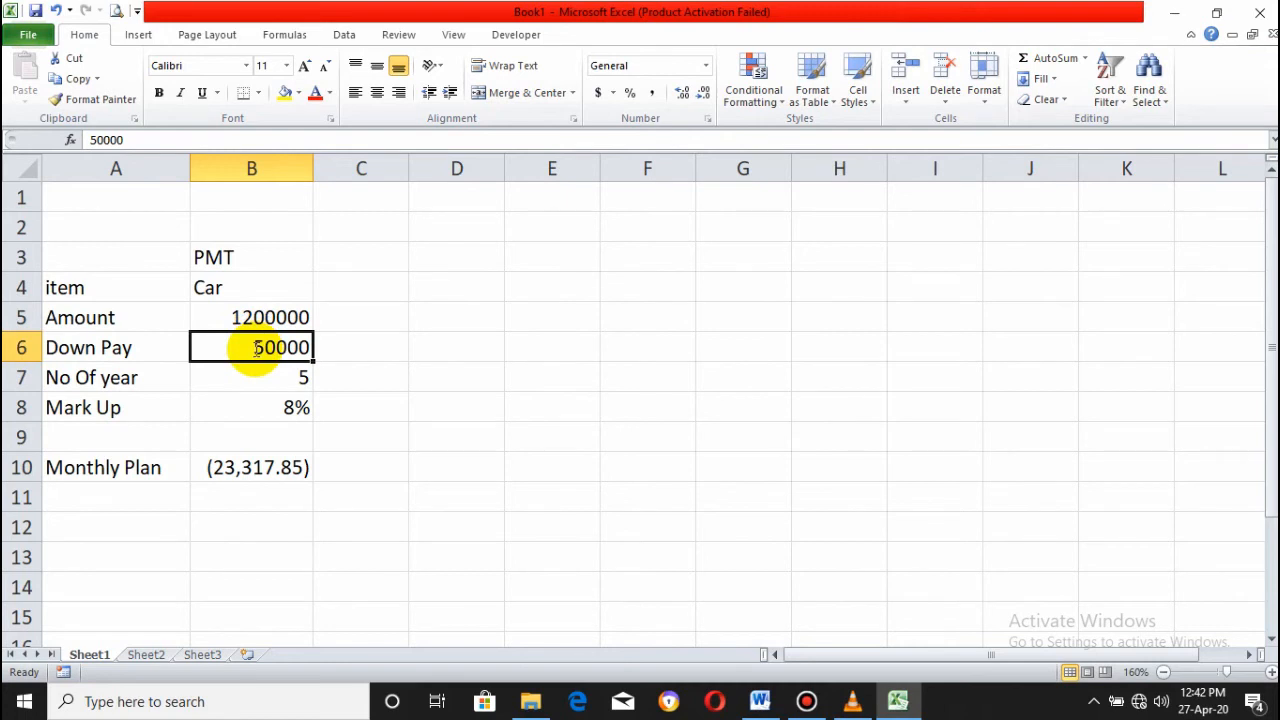
# Set the down payment in B6 to 100000 and the number of years in B7 to 3.
pyautogui.write('100000')
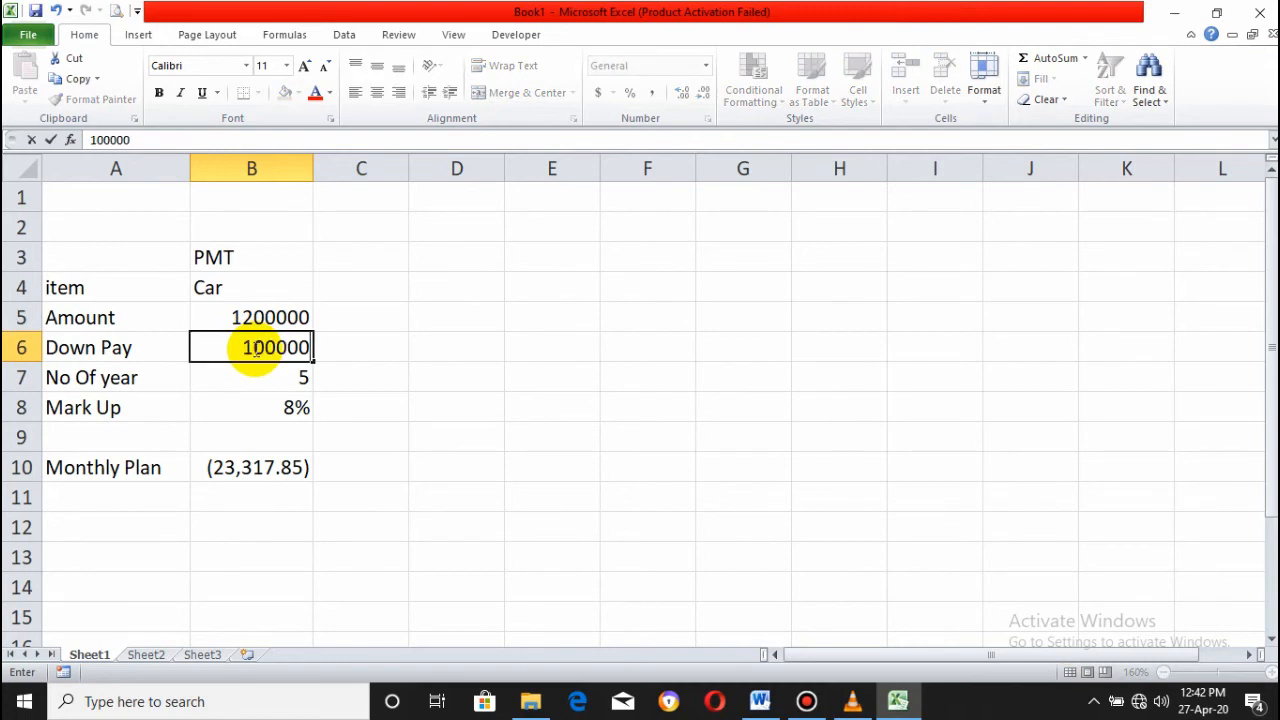
pyautogui.press('Return')
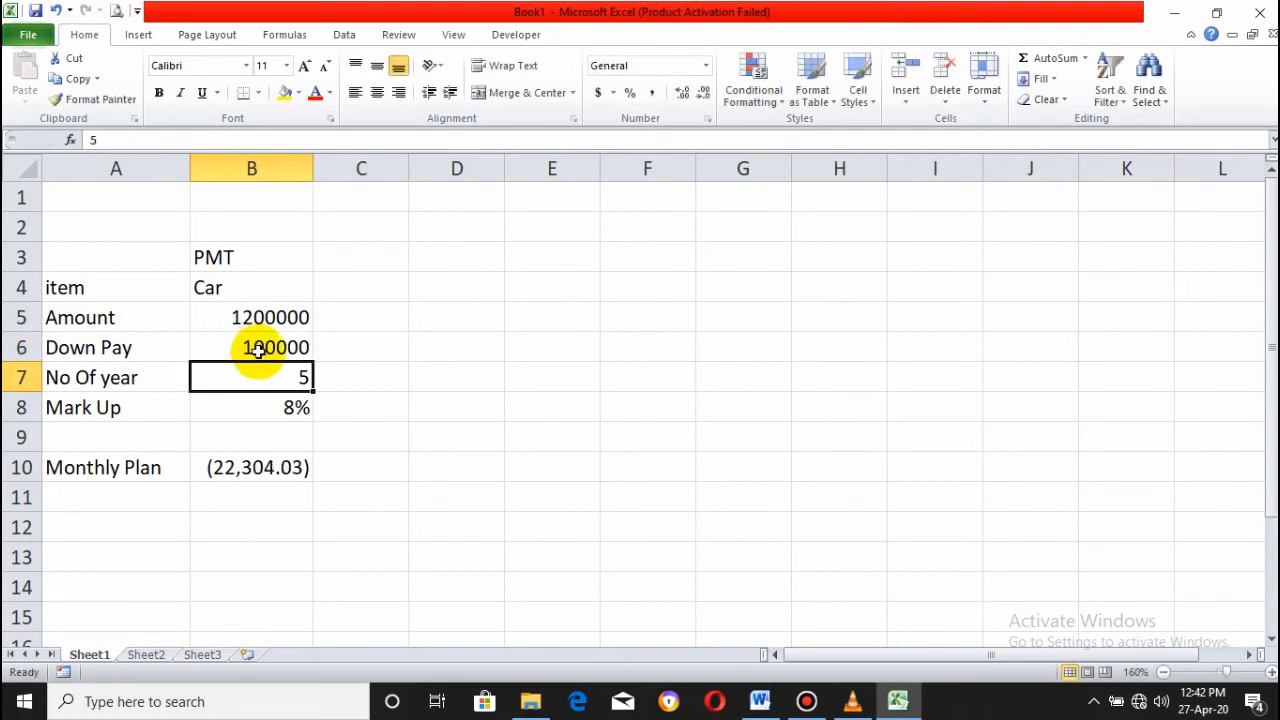
pyautogui.write('3')
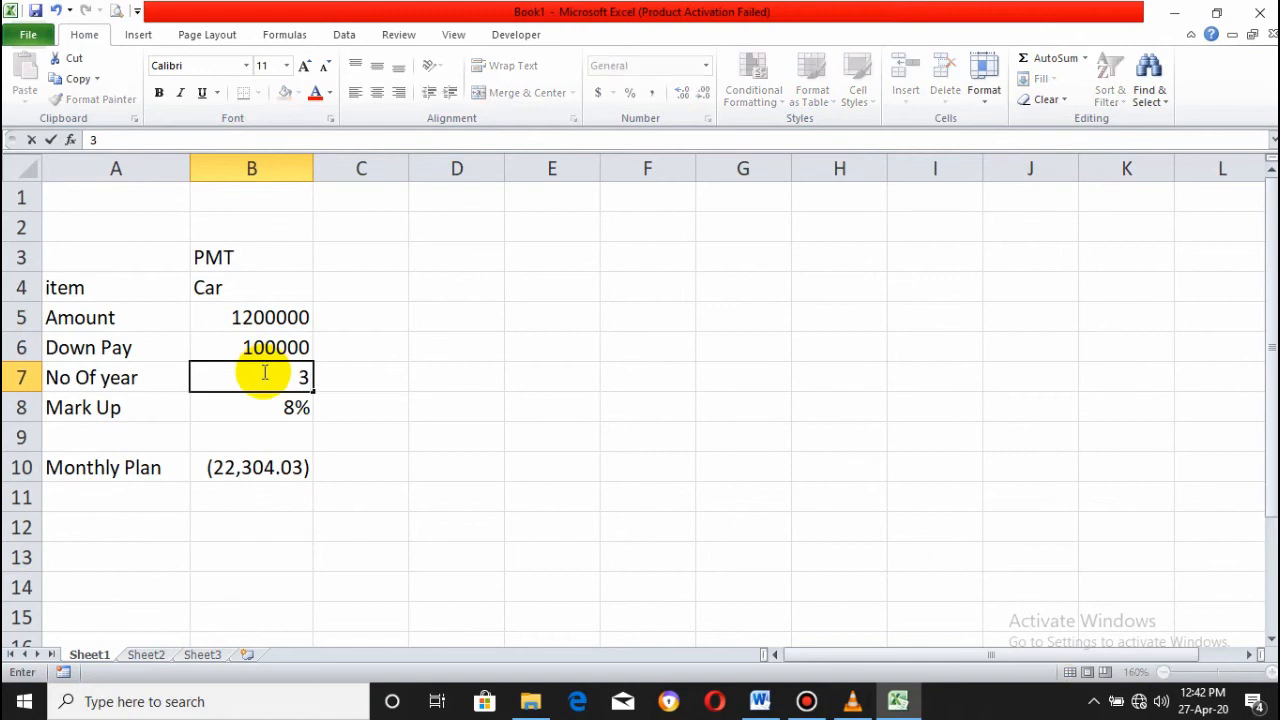
pyautogui.press('Return')
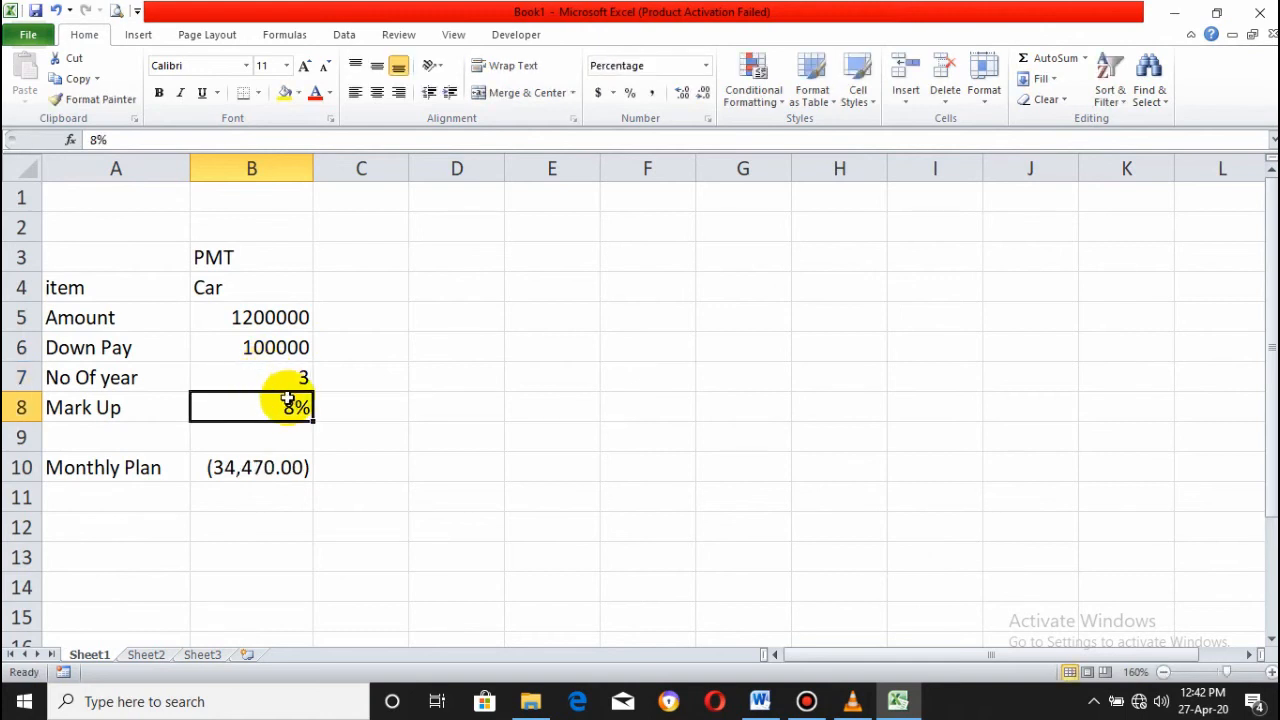
# Set the Mark Up rate in B8 to 6% and select the monthly payment in B10.
pyautogui.doubleClick(292, 405)
pyautogui.press('BackSpace')
pyautogui.write('6')
pyautogui.press('Return')
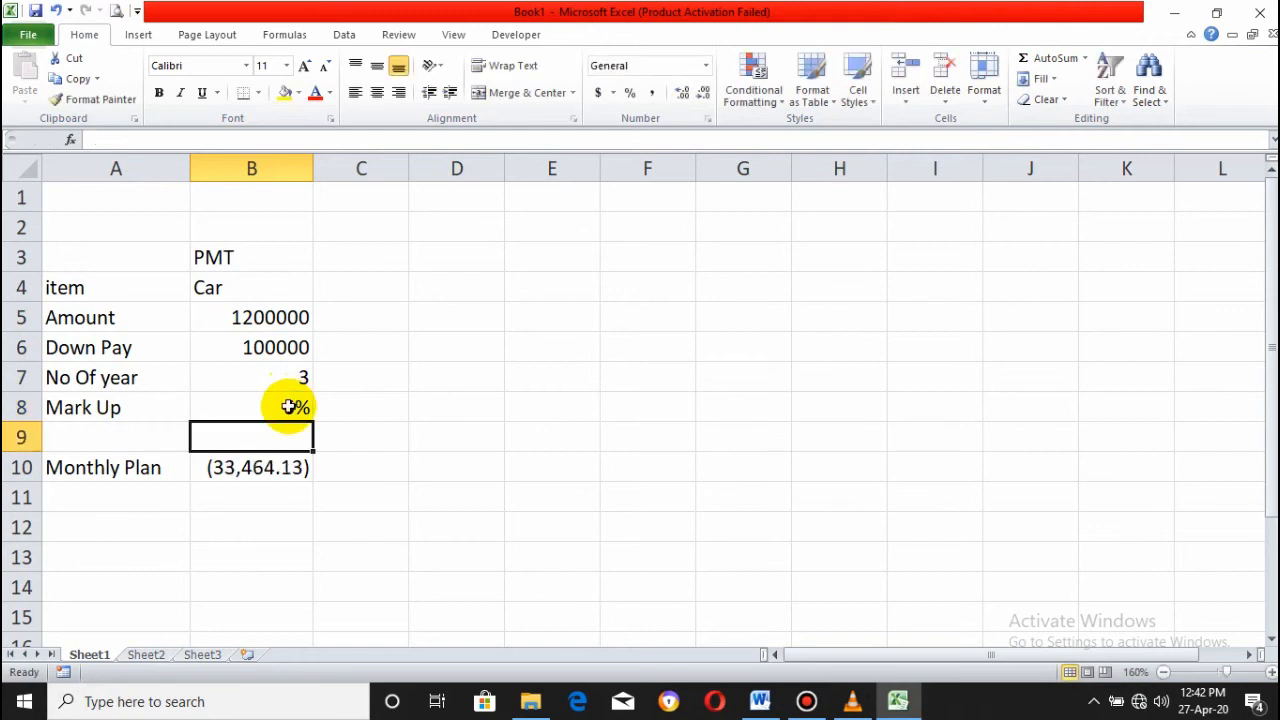
pyautogui.click(260, 469)
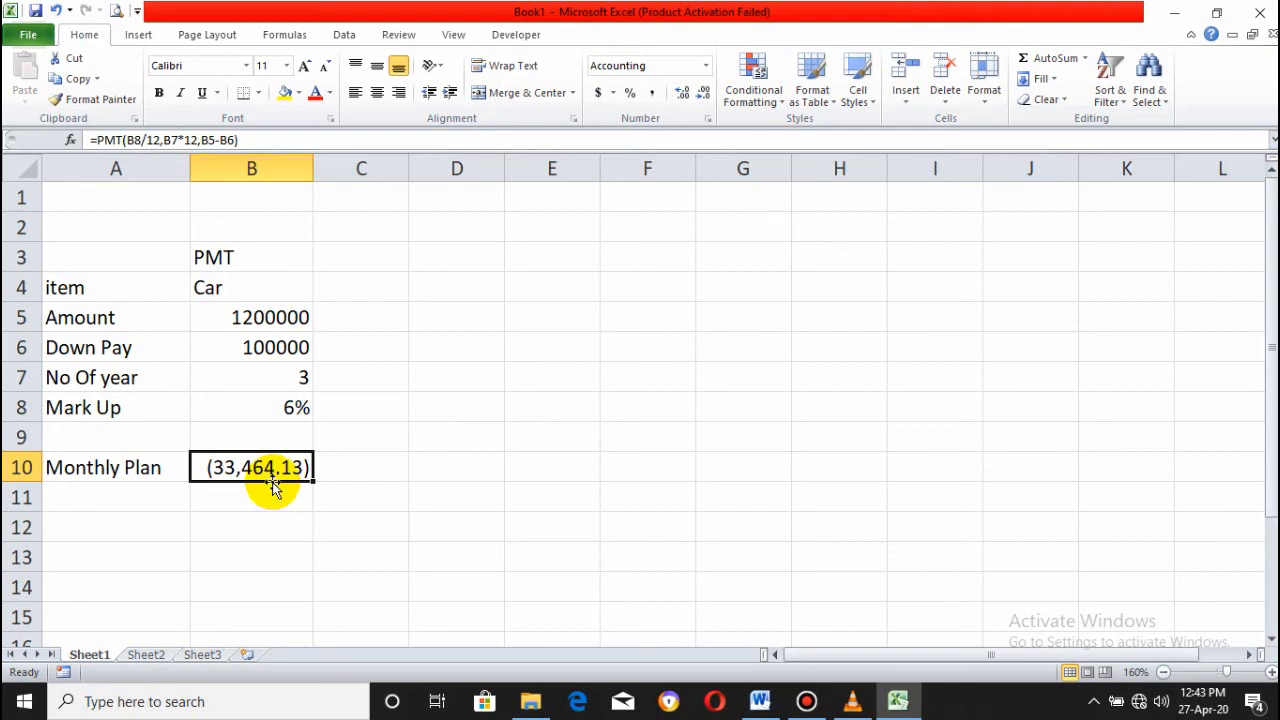
pyautogui.click(806, 701)
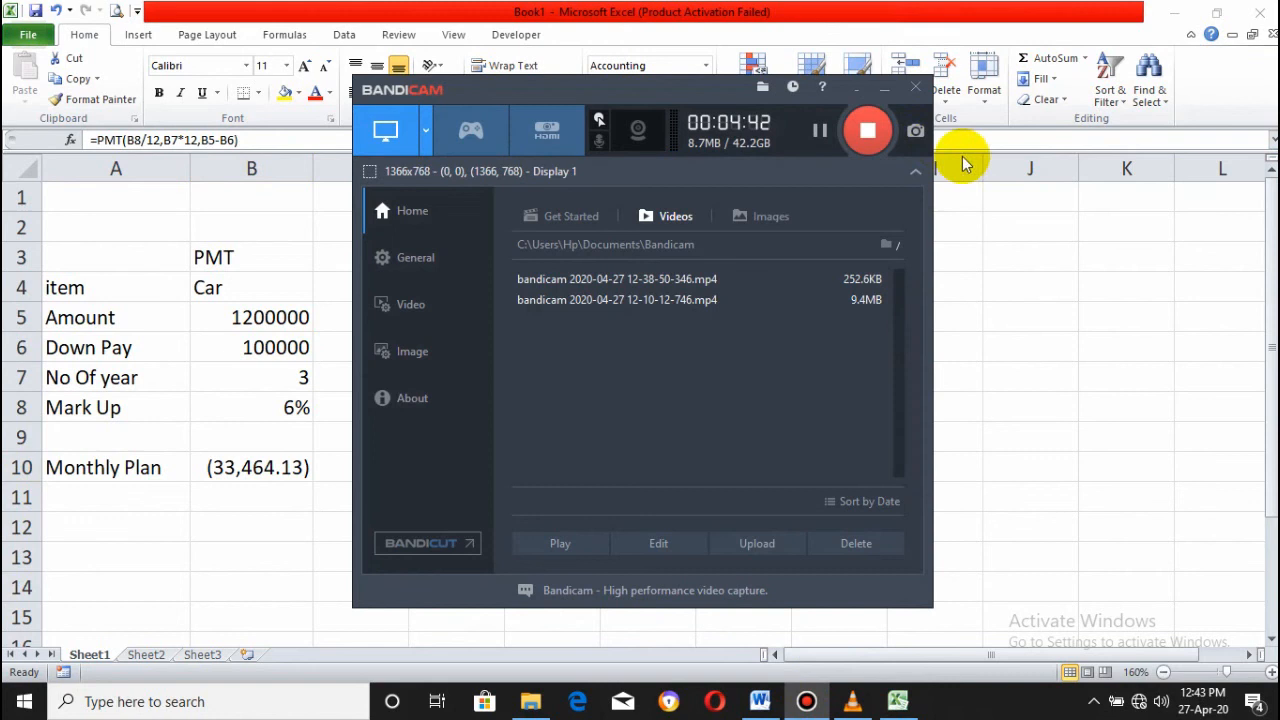
pyautogui.click(886, 86)
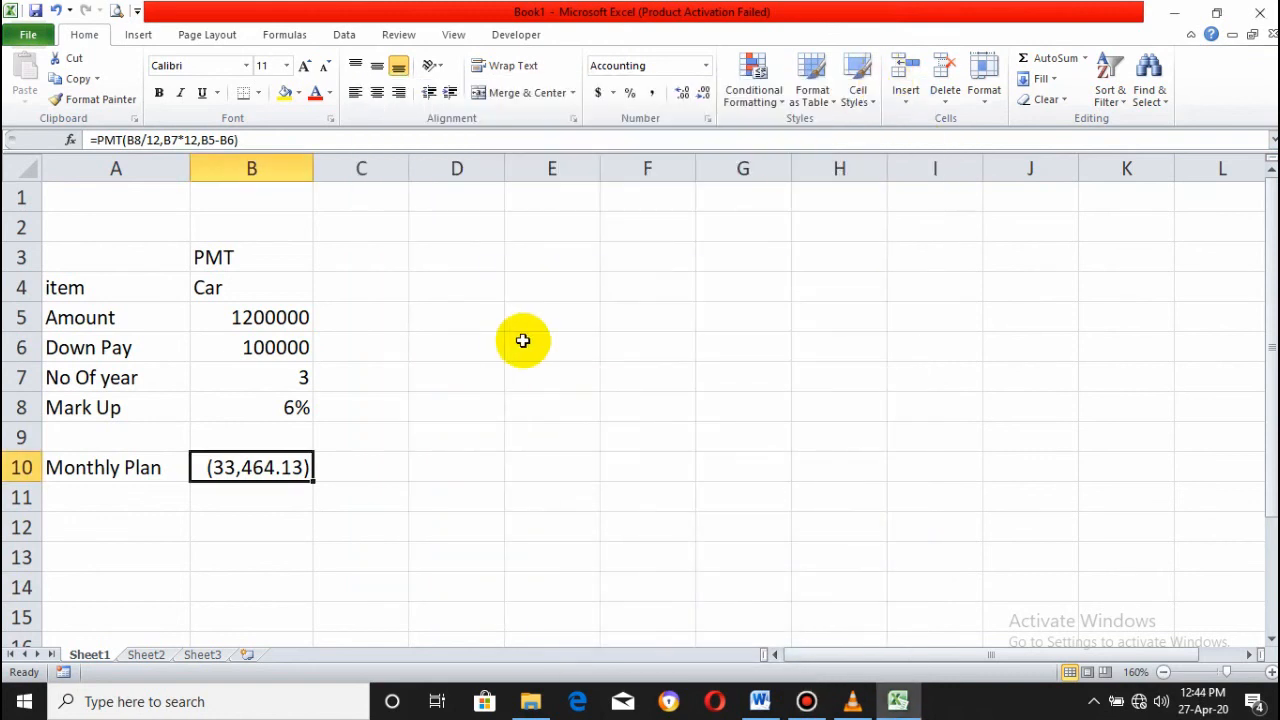
# Replace the item name in B4 with Personal Loan.
pyautogui.click(274, 287)
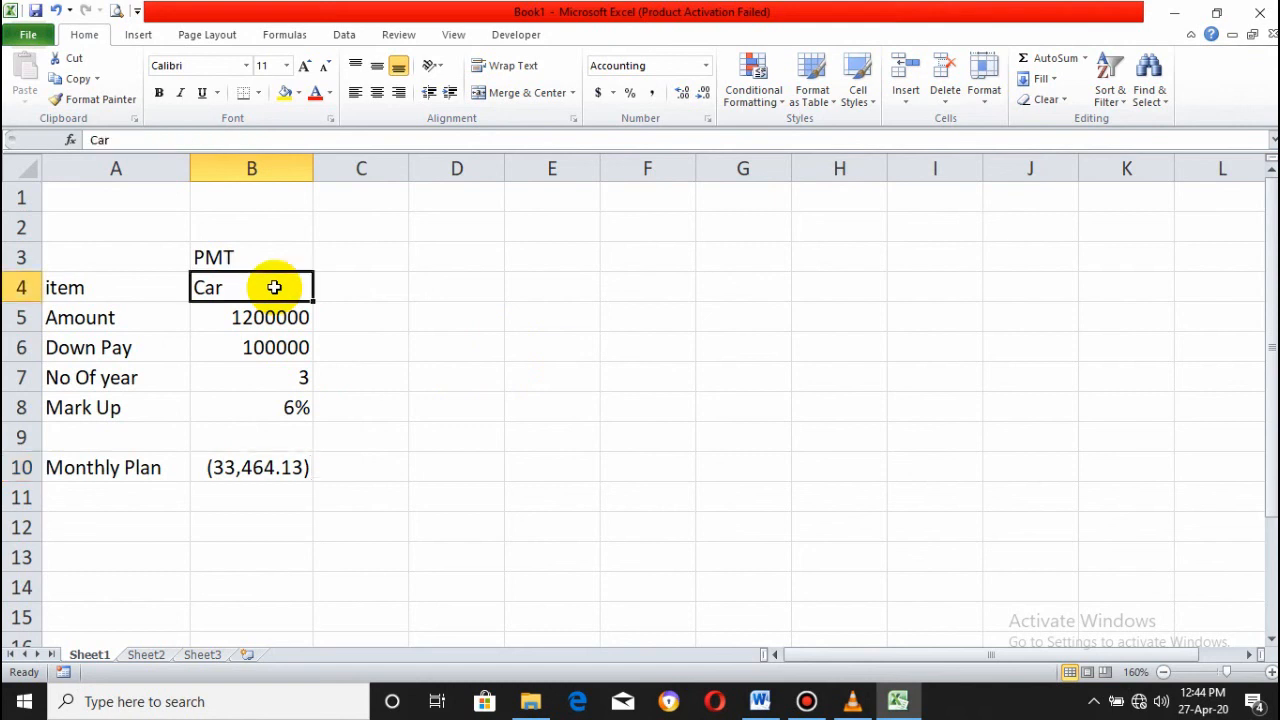
pyautogui.write('Perso')
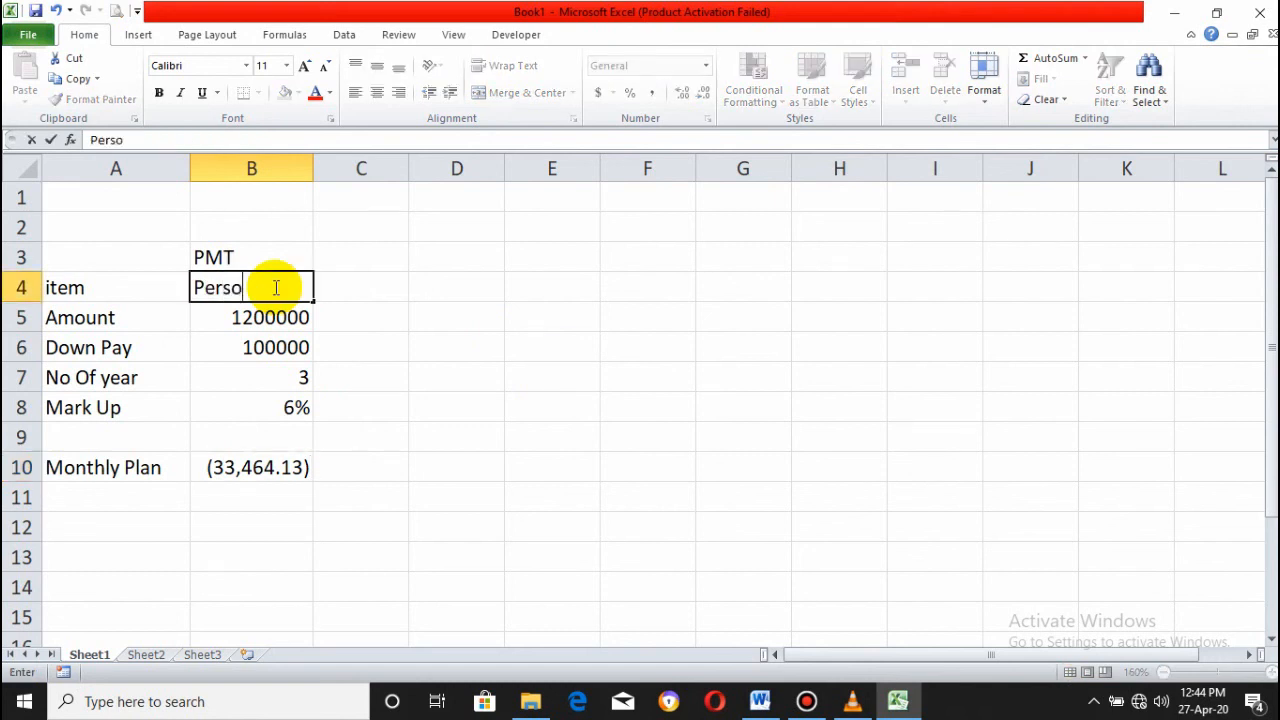
pyautogui.write('nal Loan')
pyautogui.click(256, 317)
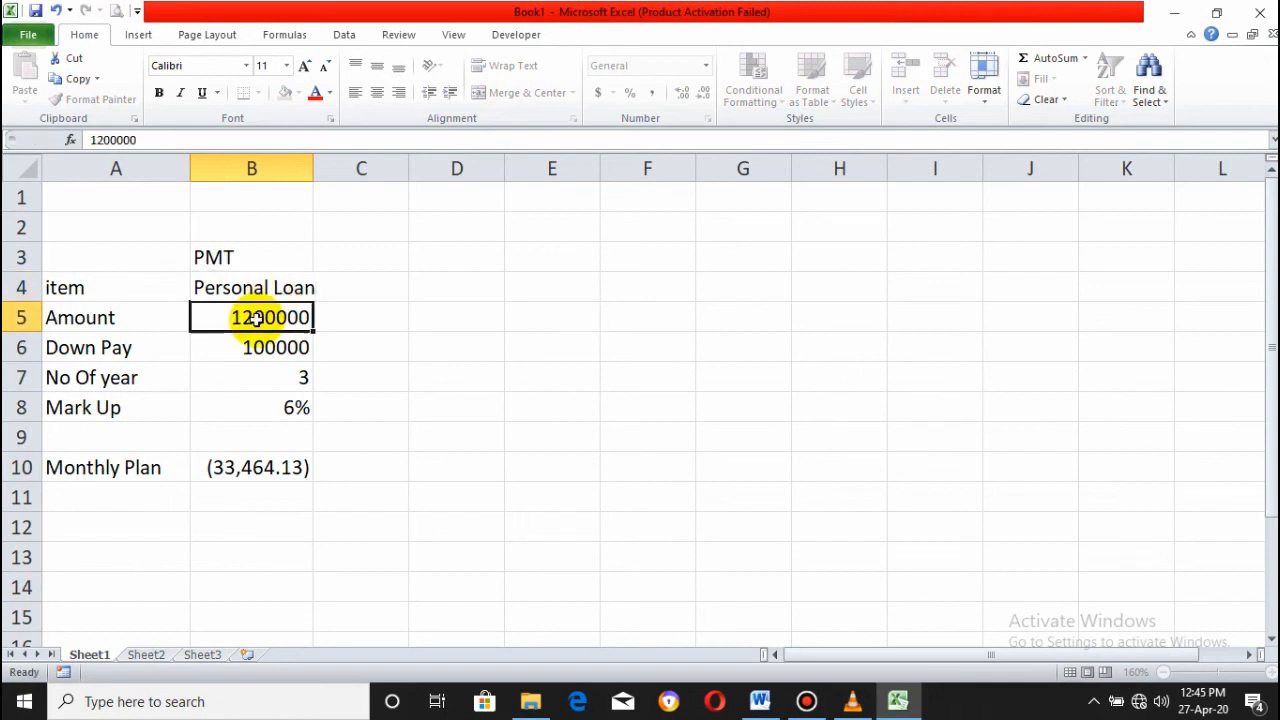
# Set the down payment in B6 to 0 and autofit the width of column B.
pyautogui.click(249, 344)
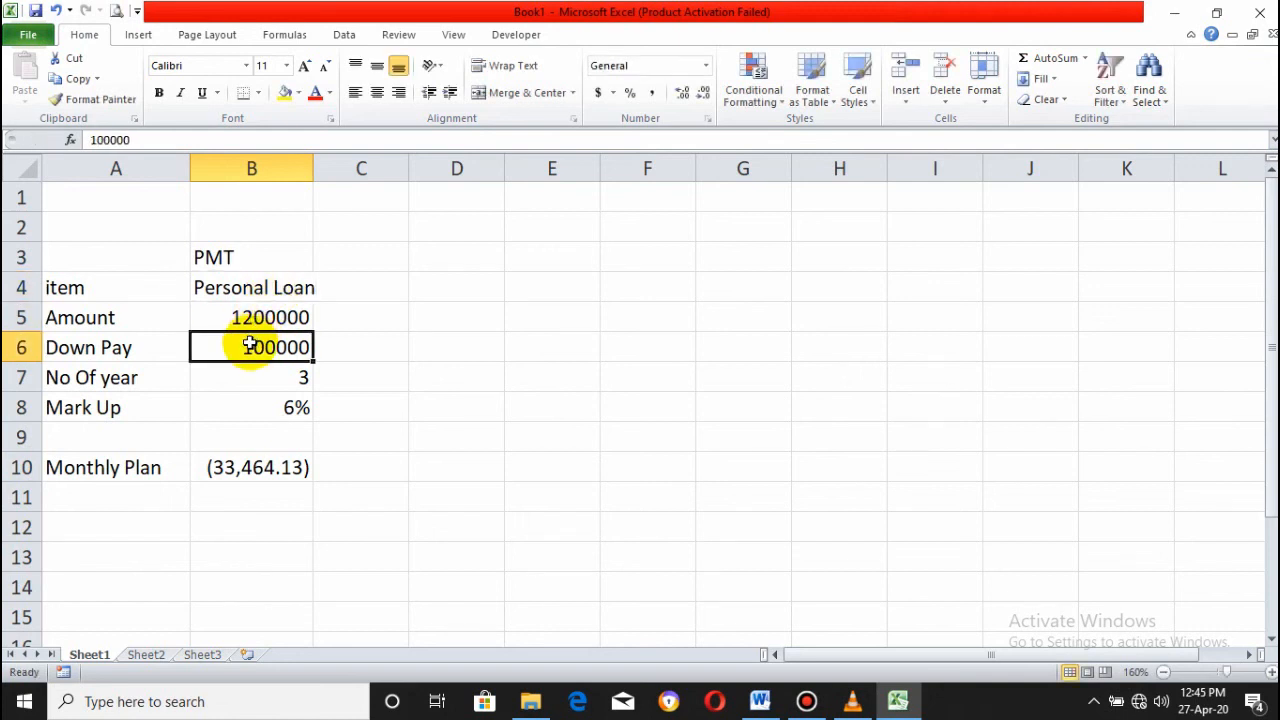
pyautogui.write('0')
pyautogui.press('Return')
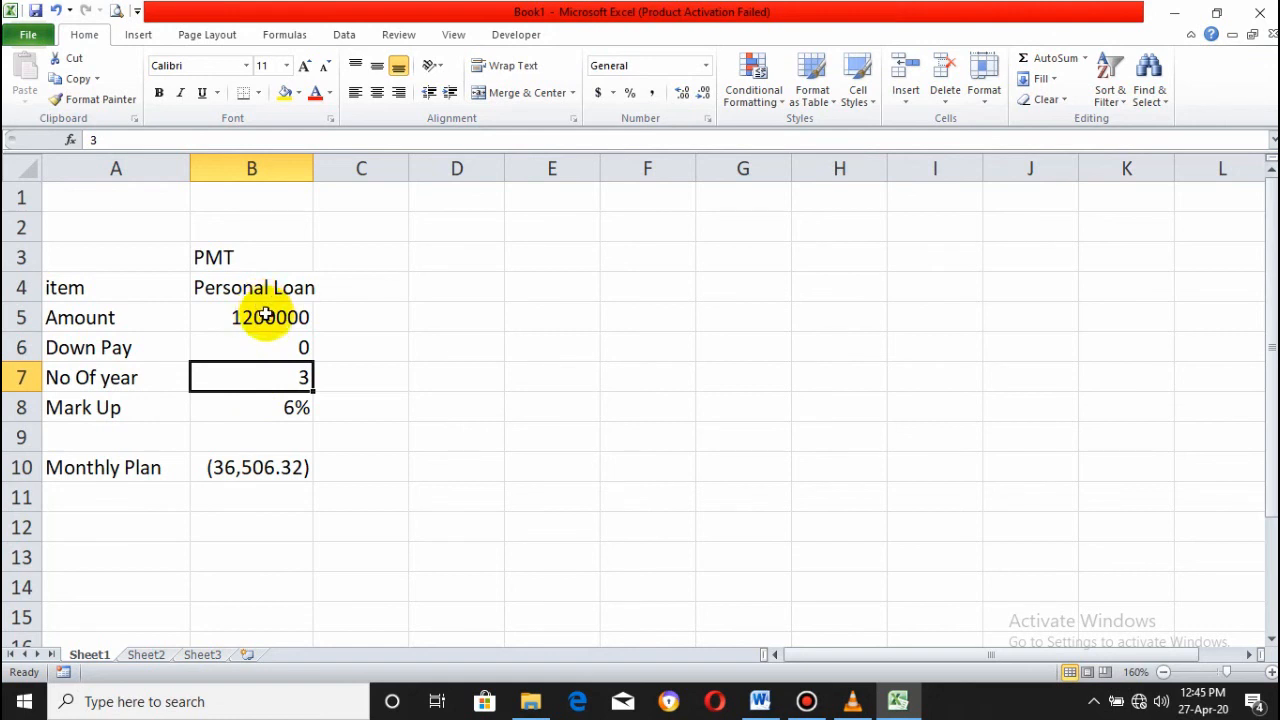
pyautogui.doubleClick(313, 170)
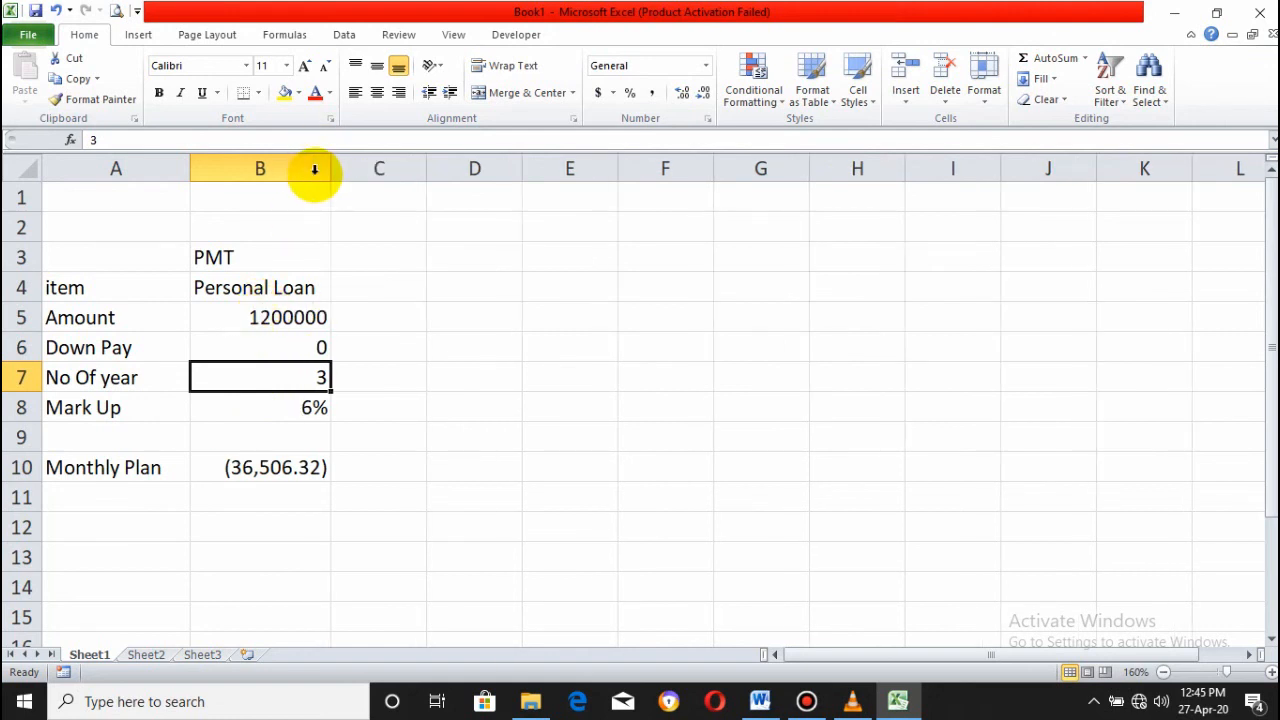